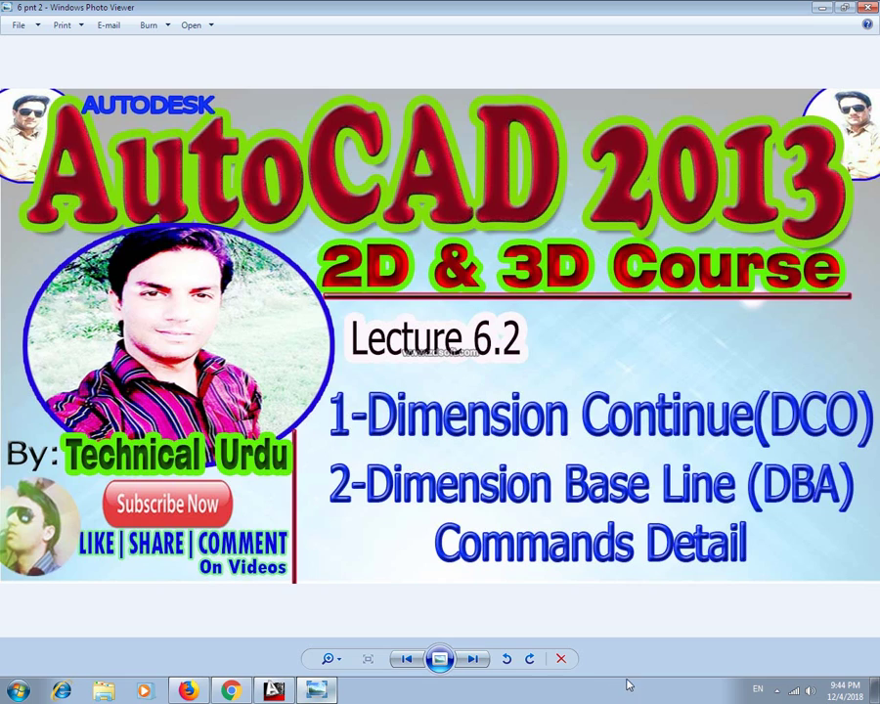
Step: Minimize the Photo Viewer title slide to reveal the AutoCAD drawing table.dwg
click(774, 692)
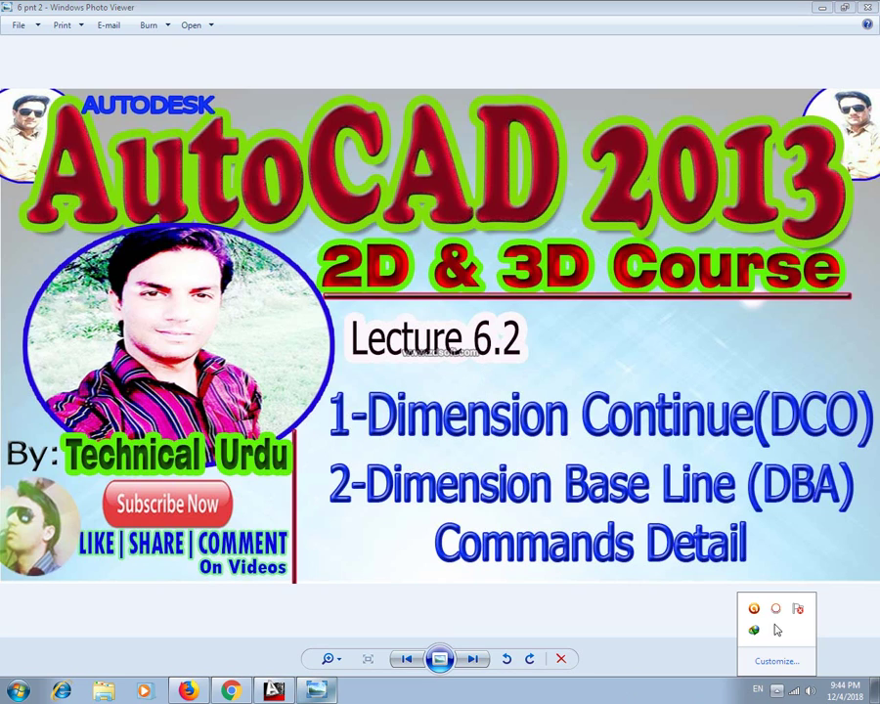
click(783, 534)
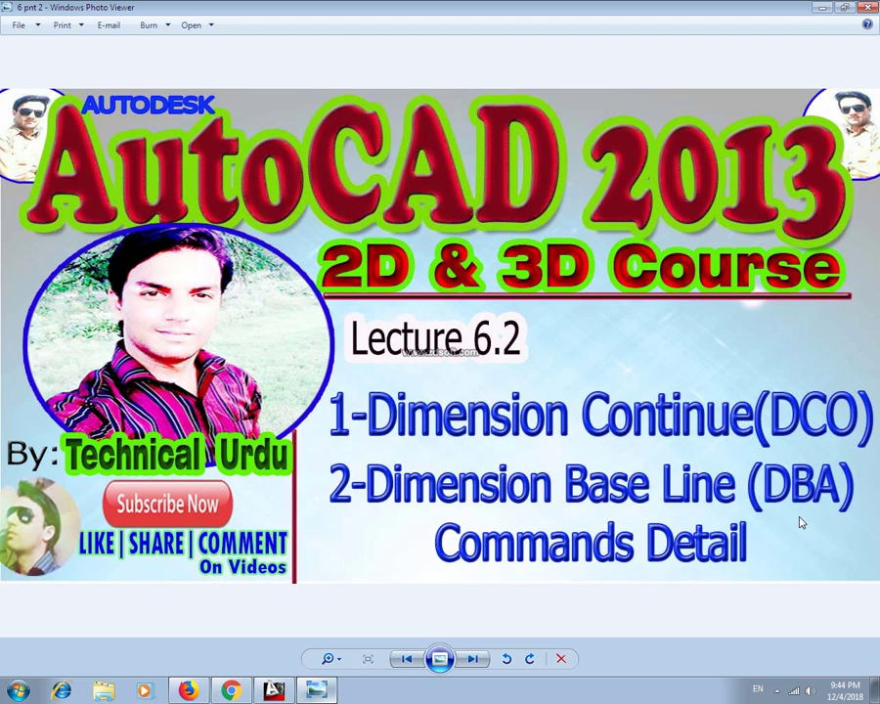
click(316, 690)
Step: Place a 3' aligned dimension between the top corners at A and B, above the grid
click(278, 692)
scroll(352, 357, up, 2)
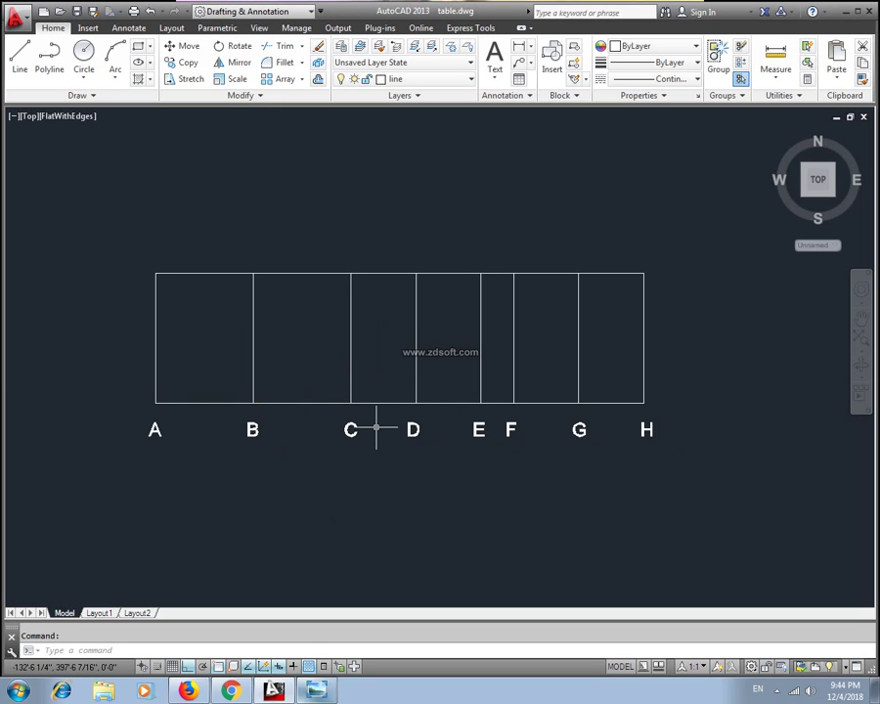
text(da)
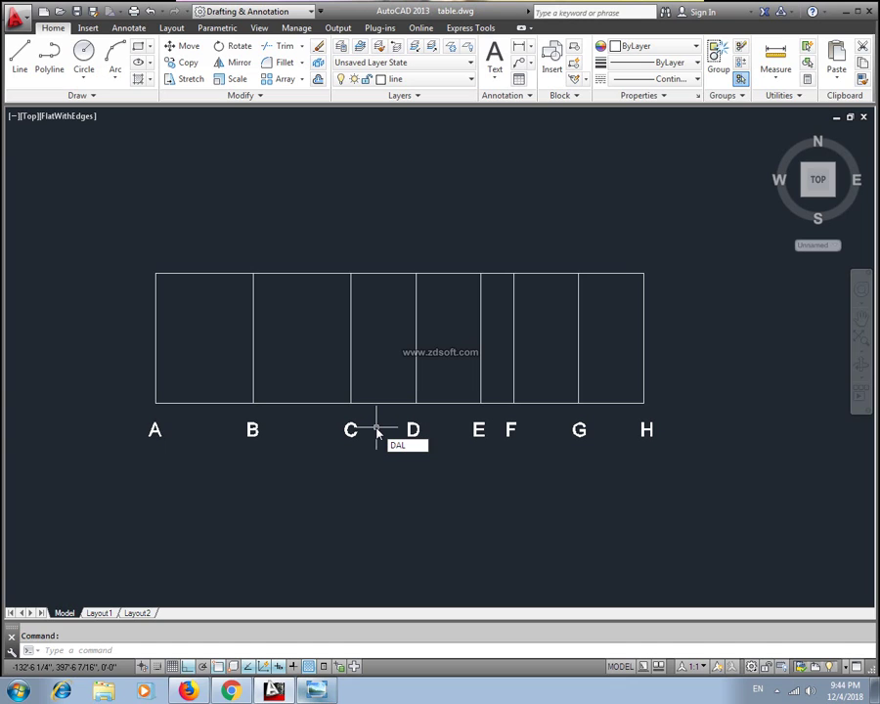
key(Return)
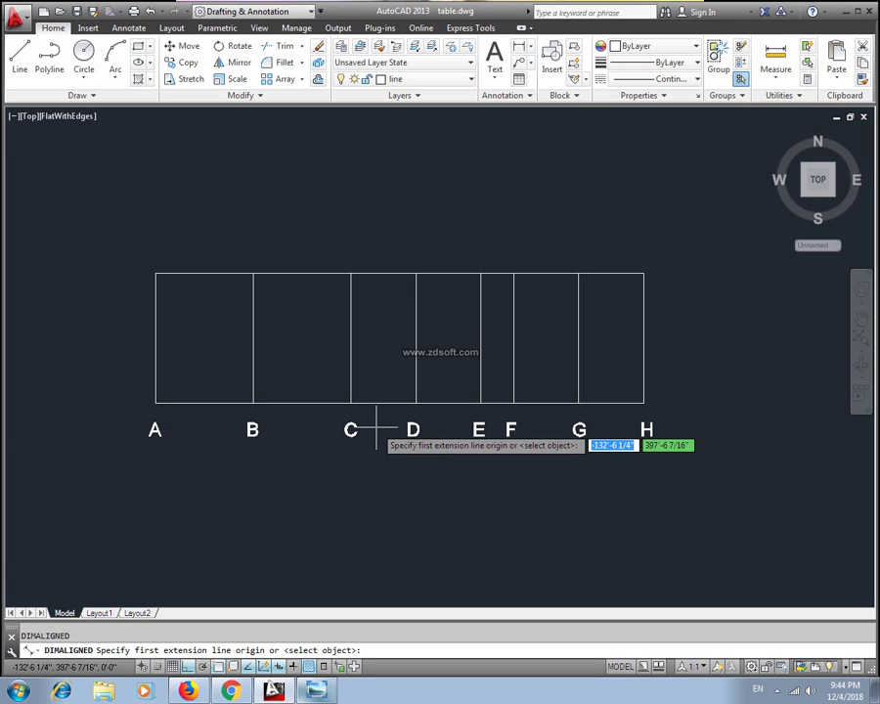
click(155, 273)
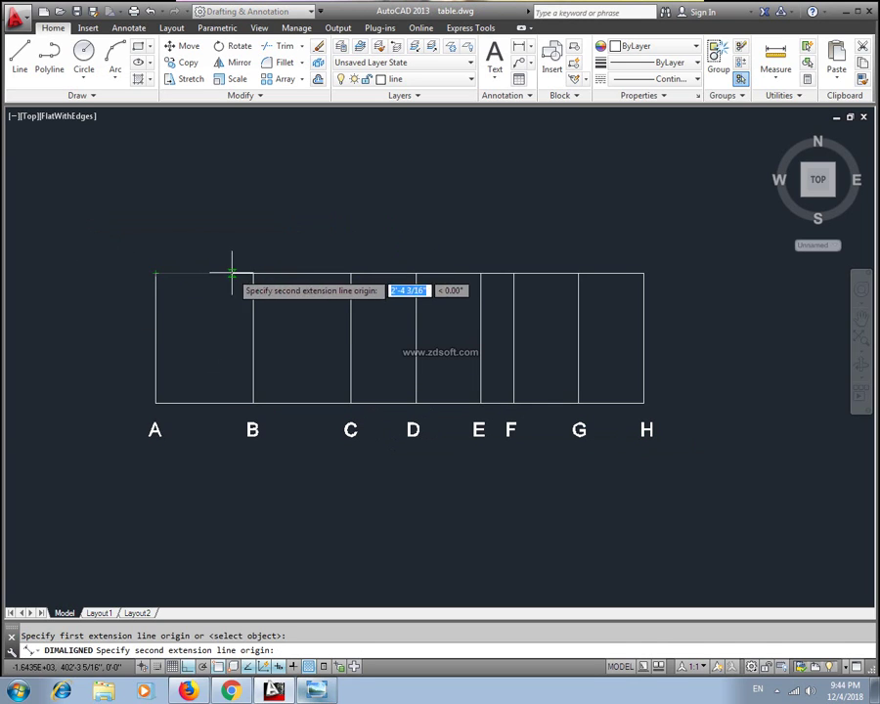
click(253, 272)
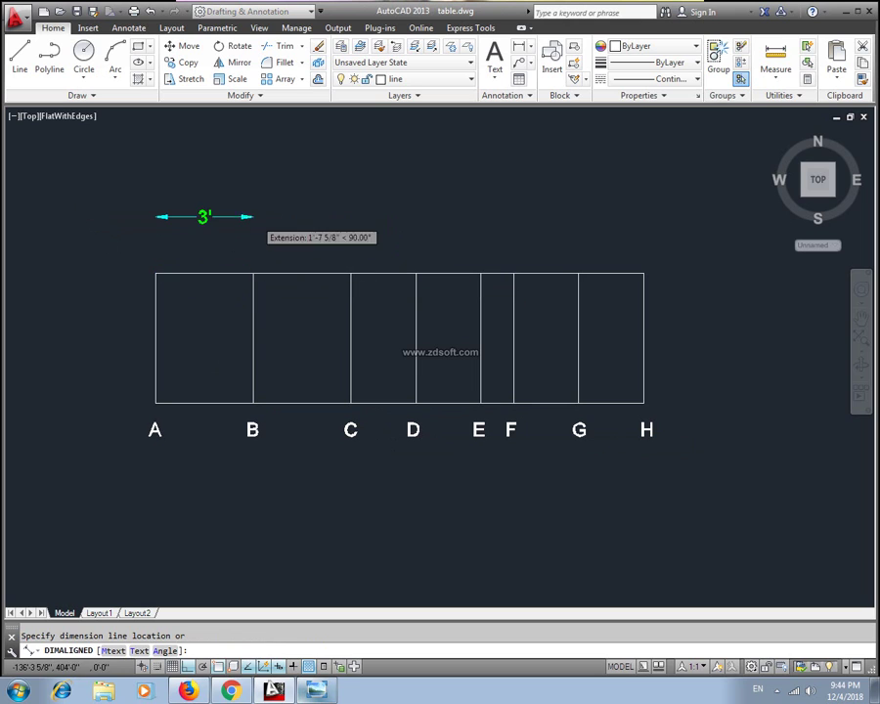
click(252, 225)
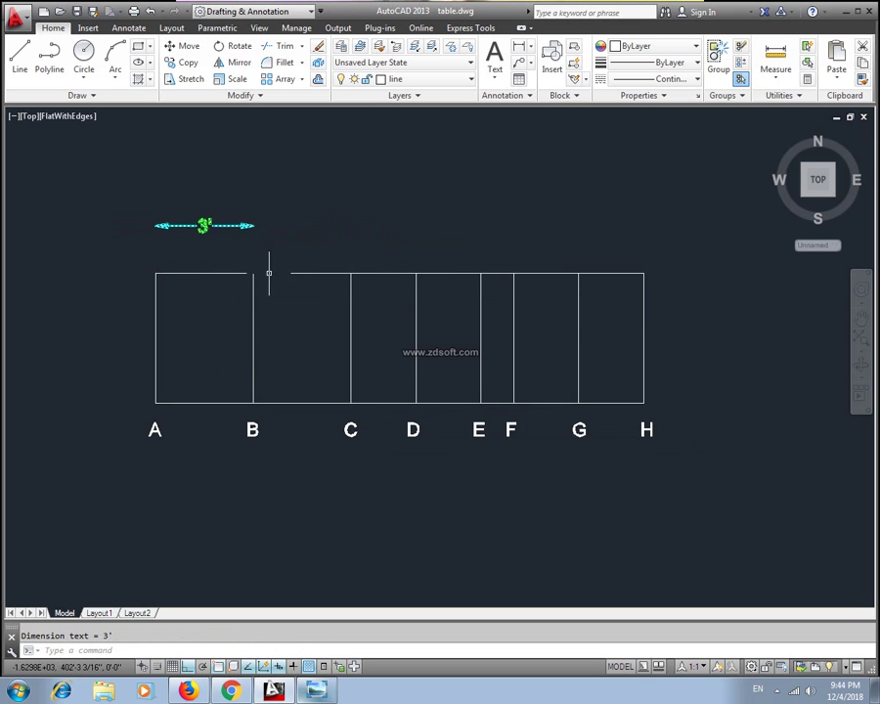
click(316, 691)
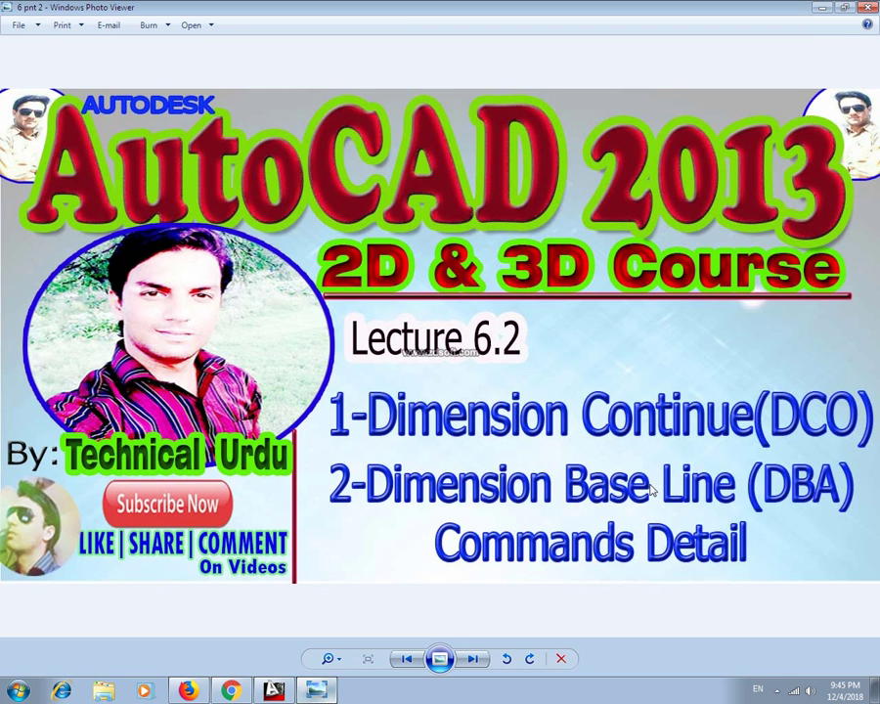
Step: Minimize the title slide to return to the AutoCAD grid drawing
click(330, 693)
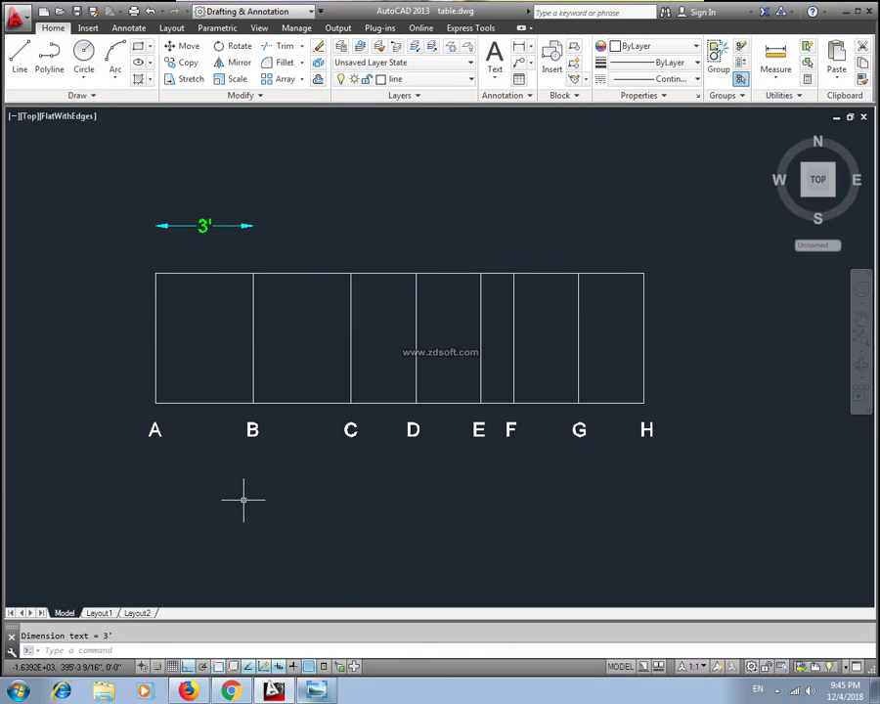
Step: Continue the top dimension chain through lines C to H: 3', 2', 2', 1', 2', 2'
text(do)
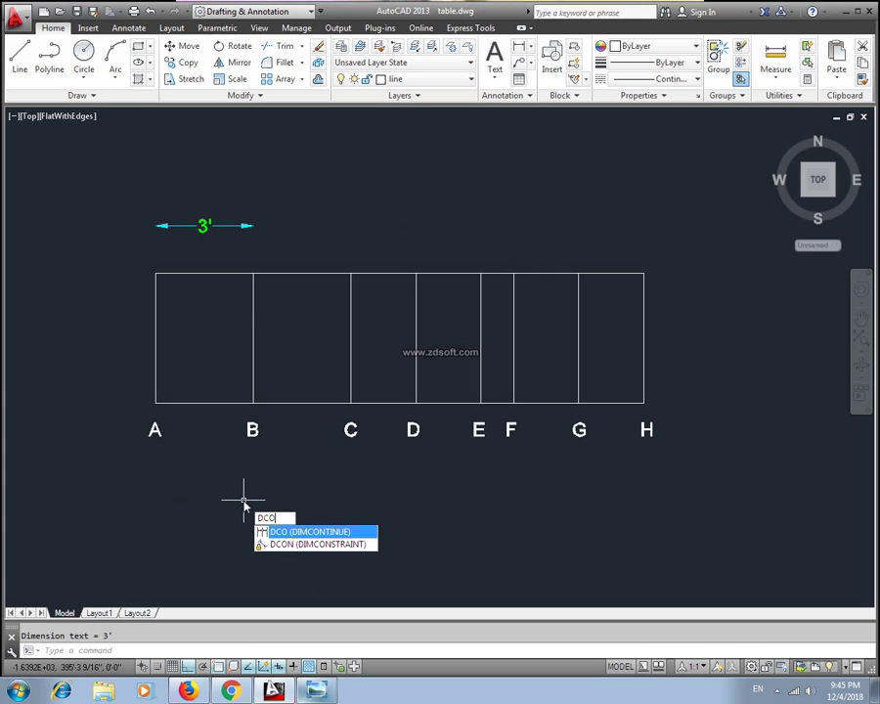
key(Return)
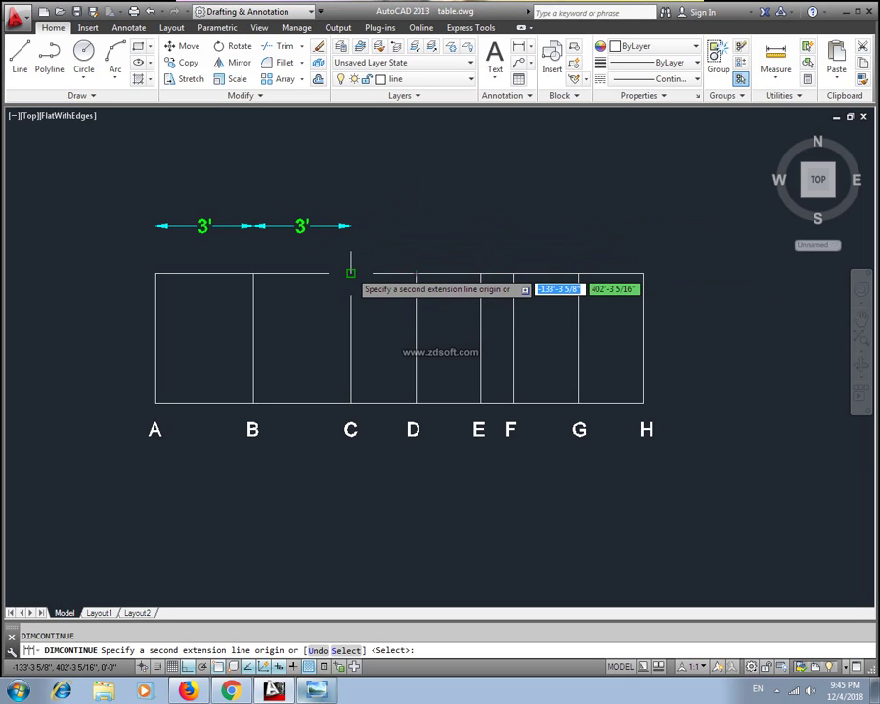
click(350, 272)
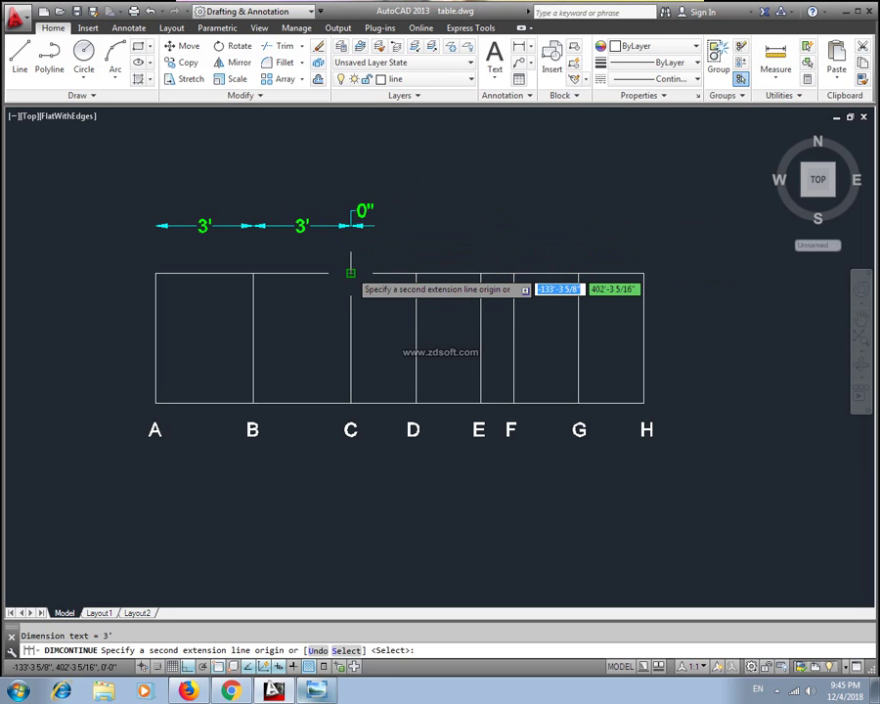
click(415, 272)
click(479, 272)
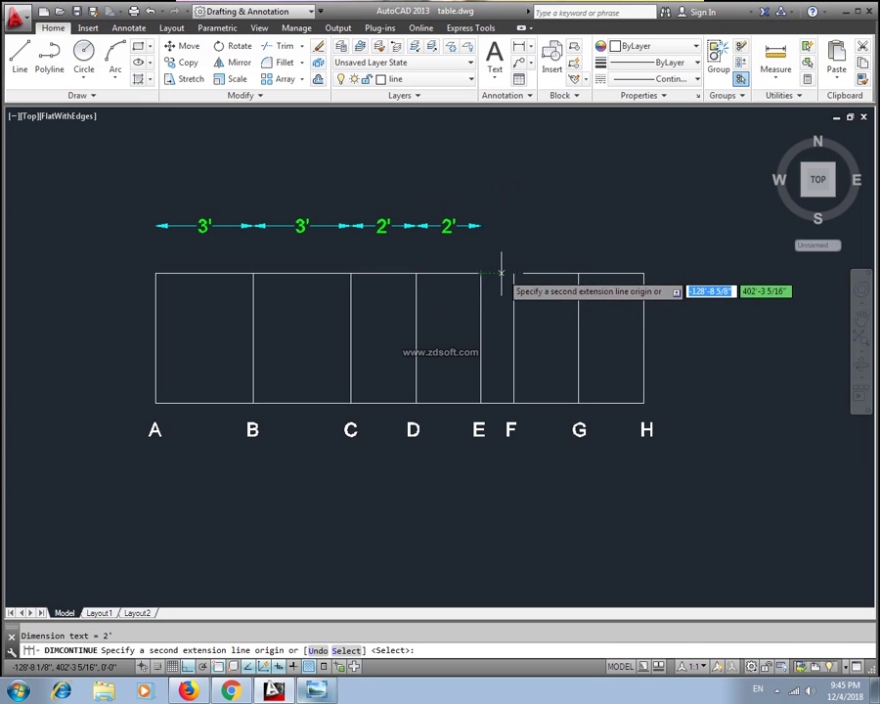
click(513, 273)
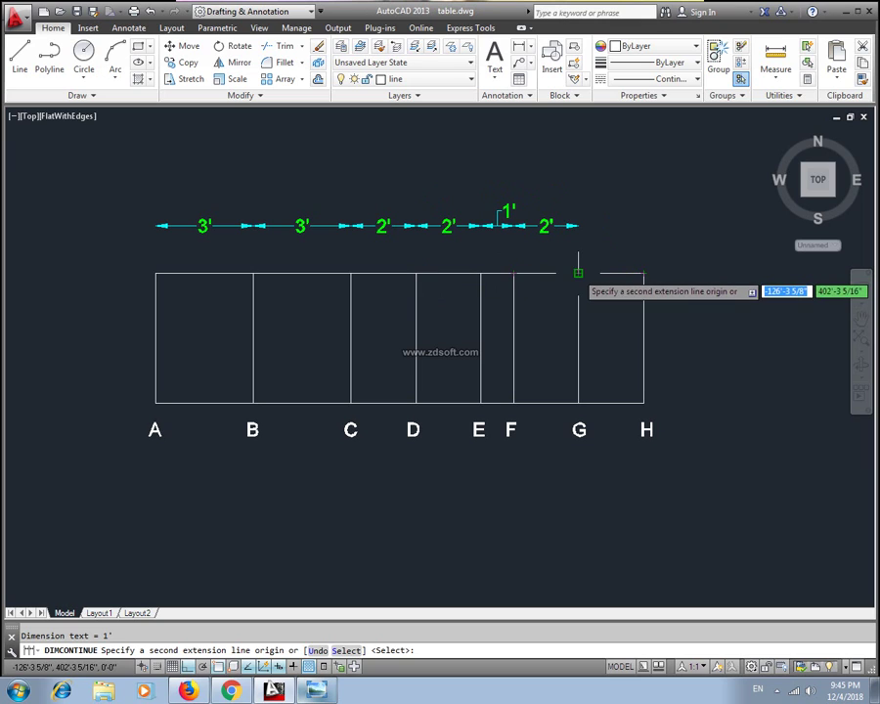
click(578, 273)
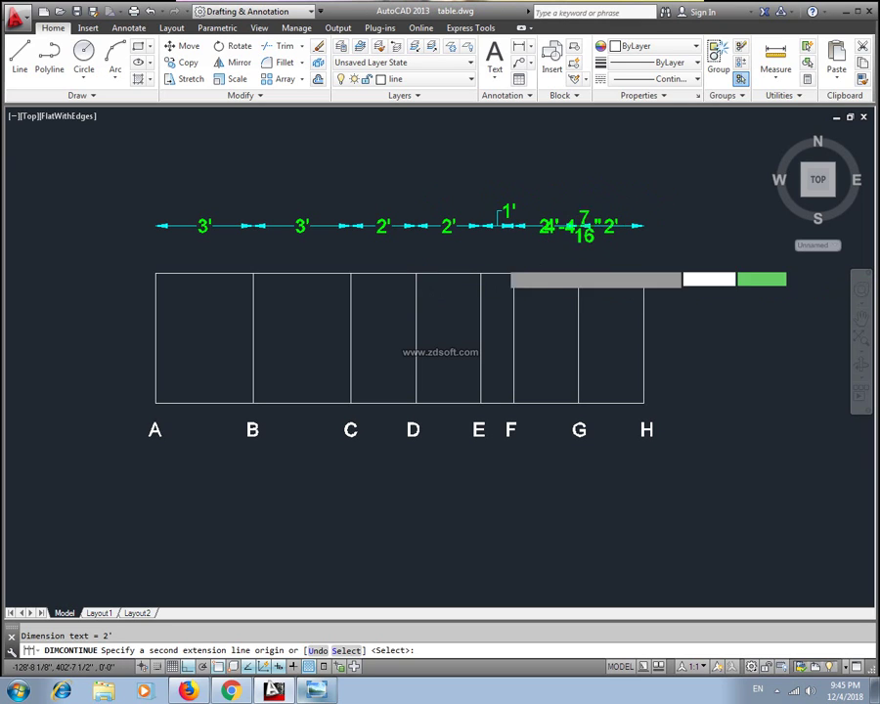
key(Escape)
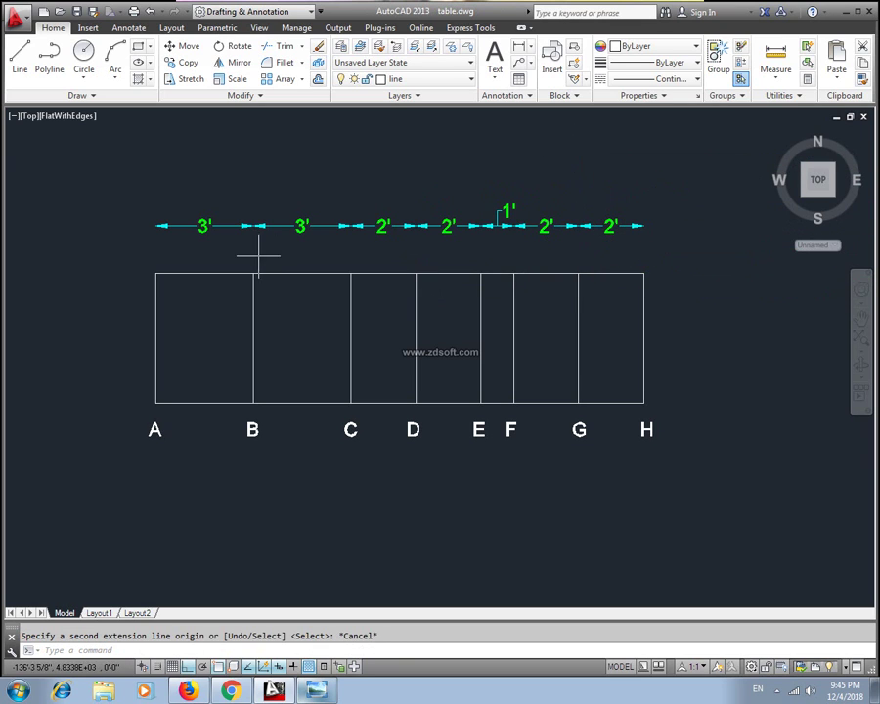
Step: Window-select the continued B–H dimensions and erase them, keeping the 3' A–B dimension
scroll(257, 225, up, 2)
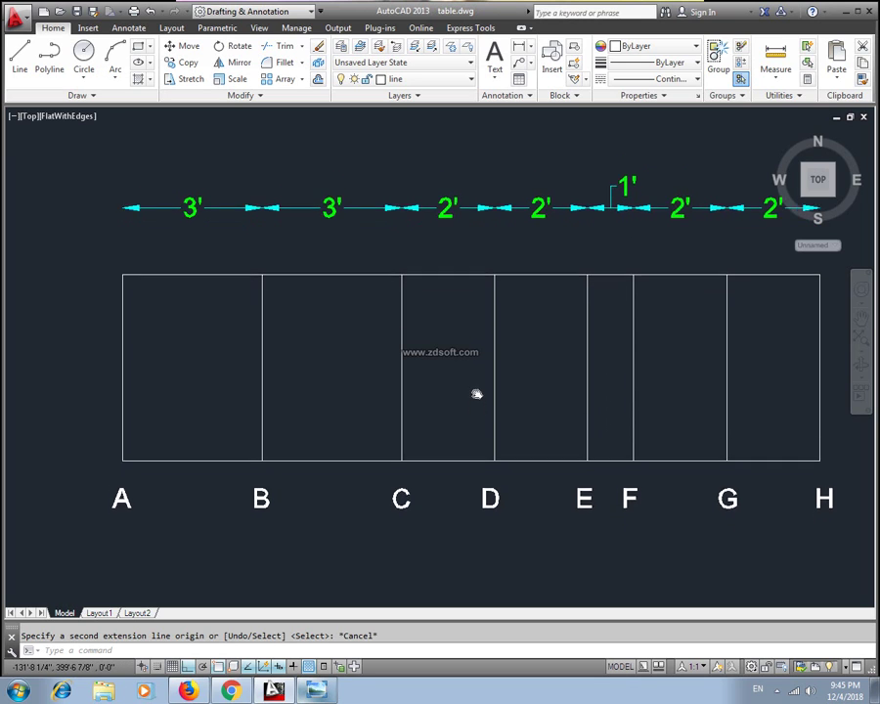
scroll(403, 378, down, 2)
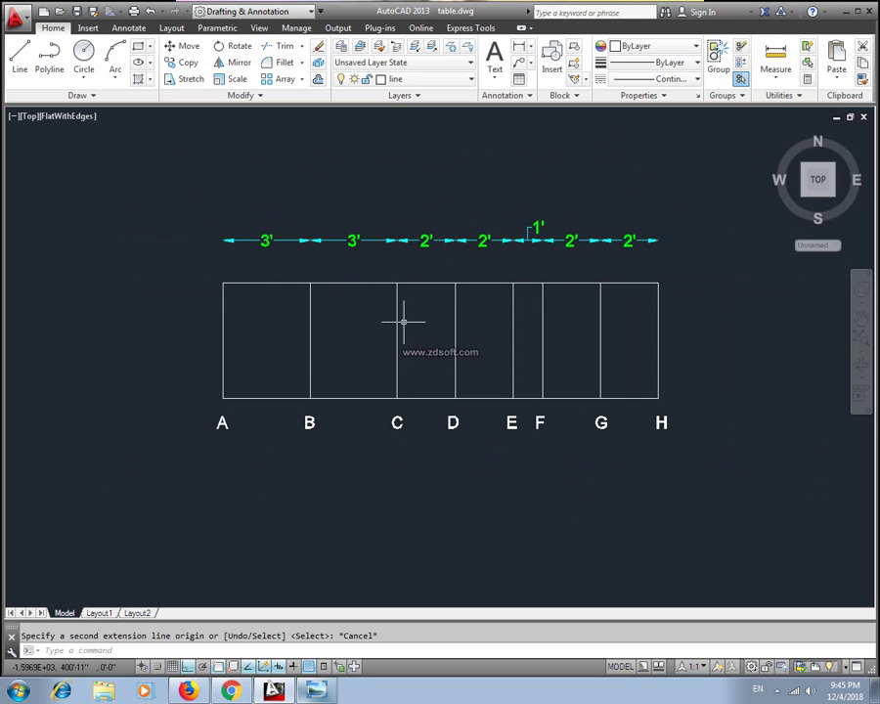
middle_drag(360, 303, 361, 348)
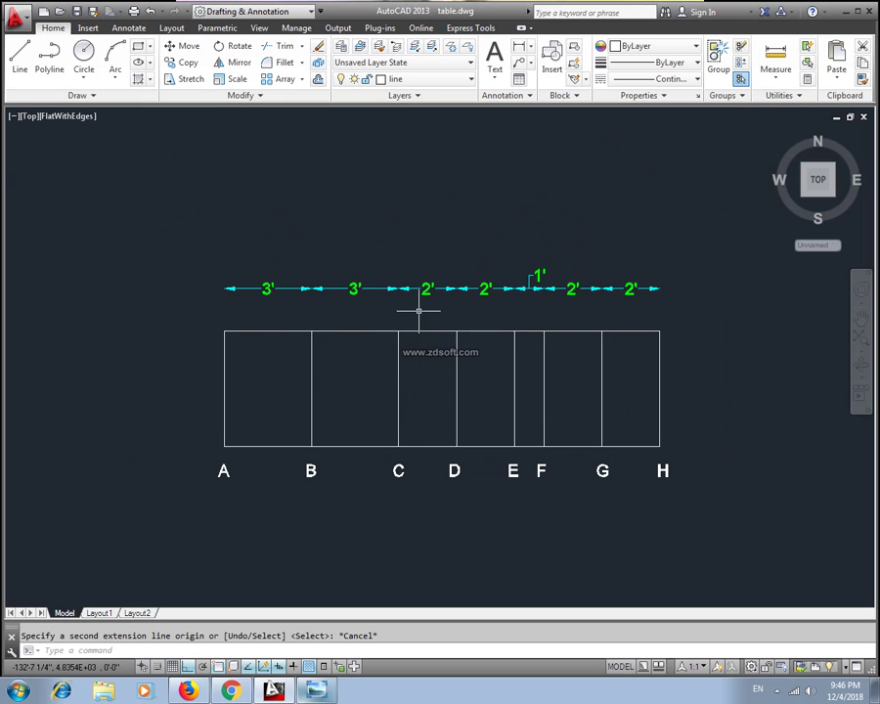
click(700, 254)
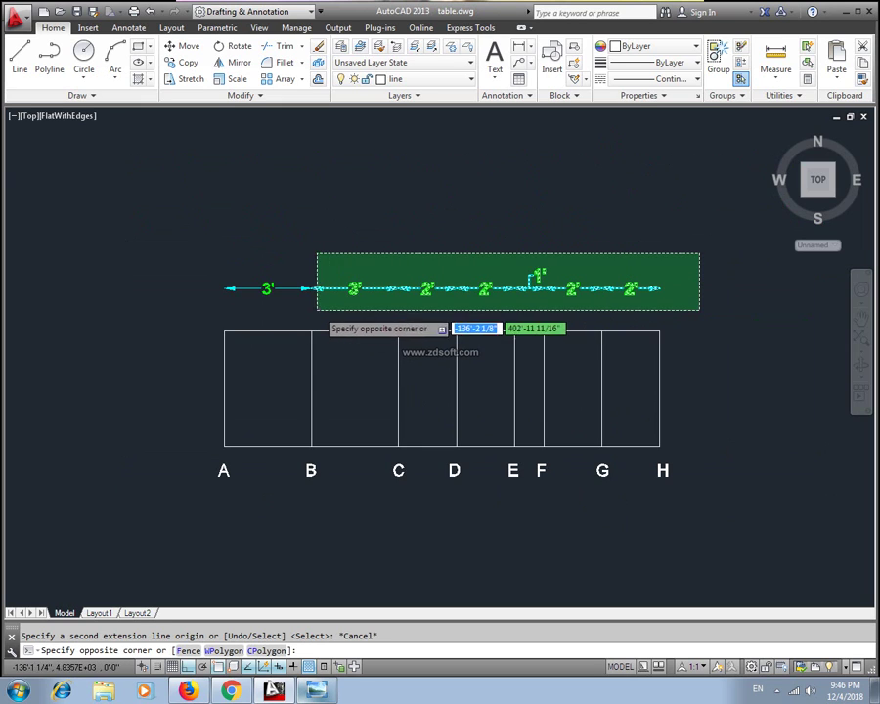
click(317, 310)
key(Delete)
key(Escape)
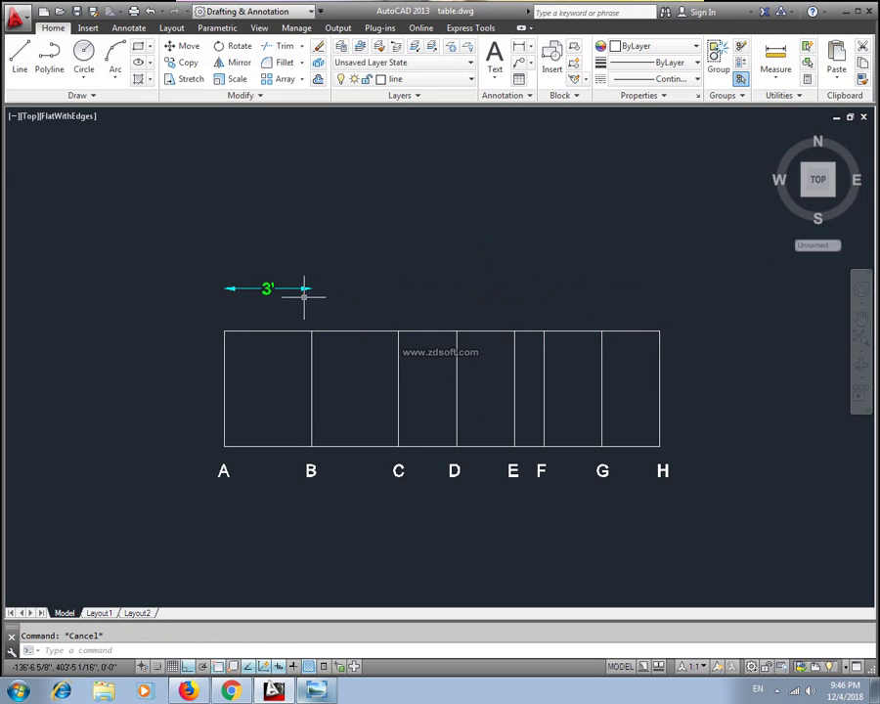
scroll(283, 313, up, 2)
middle_drag(298, 334, 261, 268)
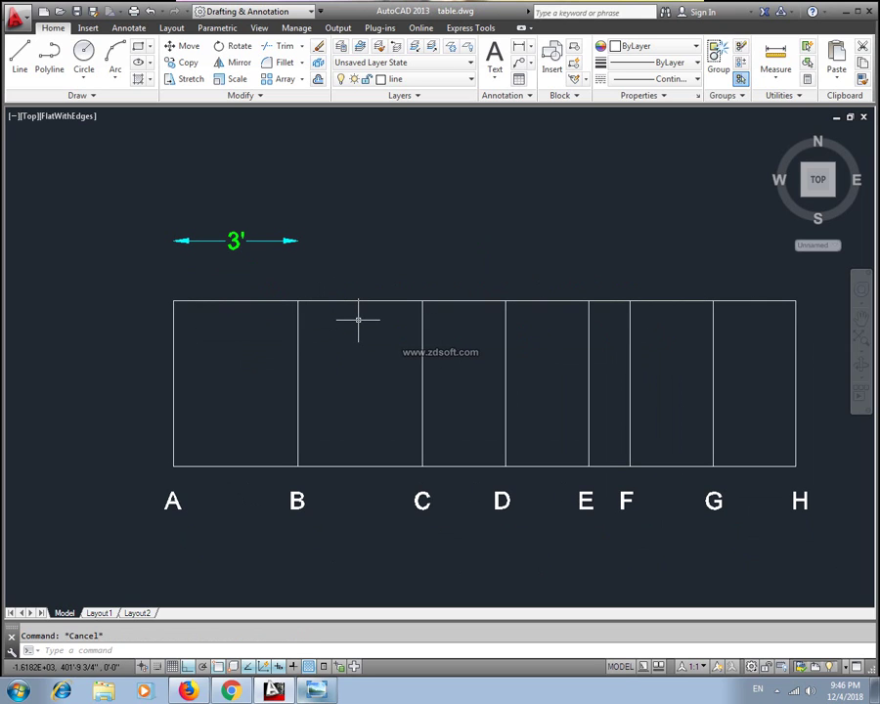
Step: Restart the continue-dimension command from the 3' A–B dimension after two cancelled attempts
text(dco)
key(Return)
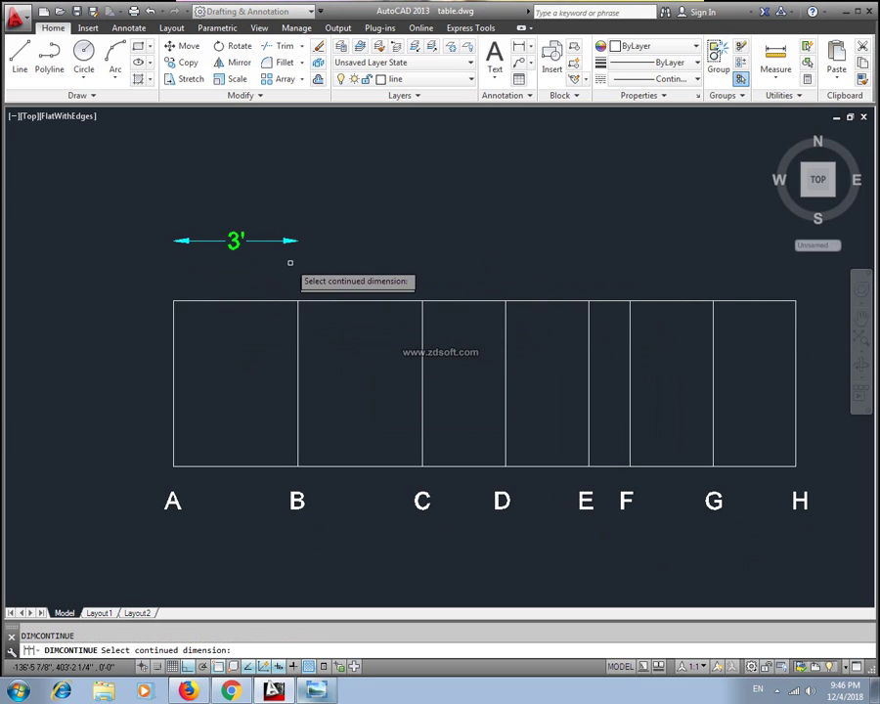
key(Escape)
text(dc)
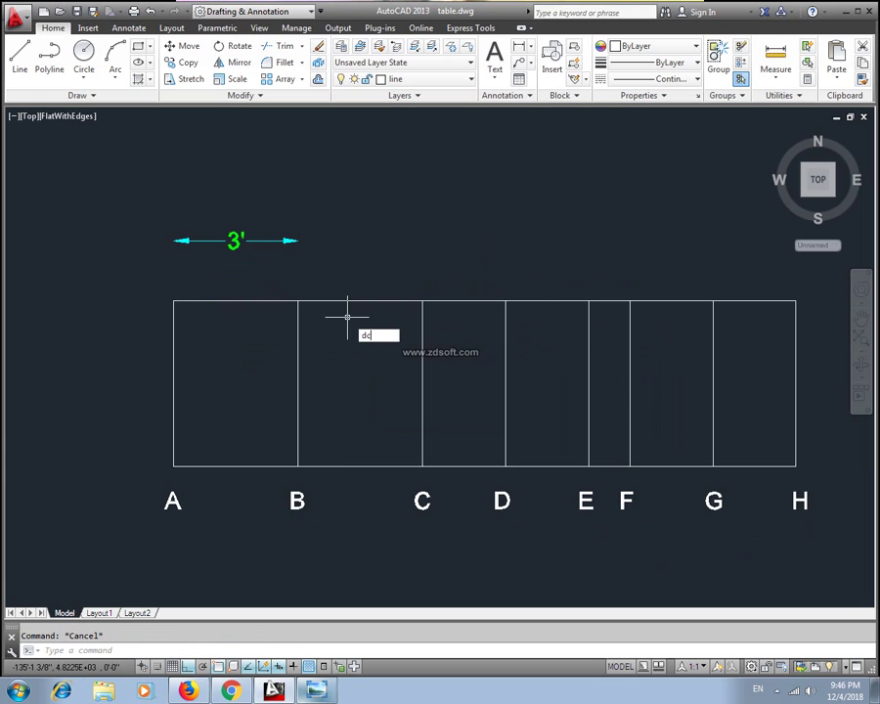
text(o)
key(Return)
click(295, 240)
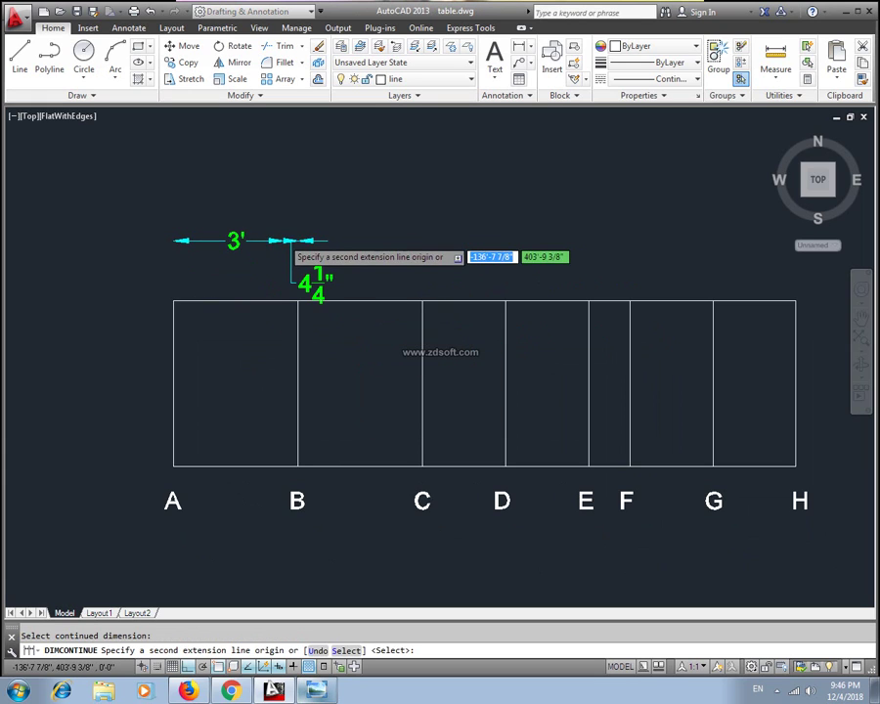
key(Escape)
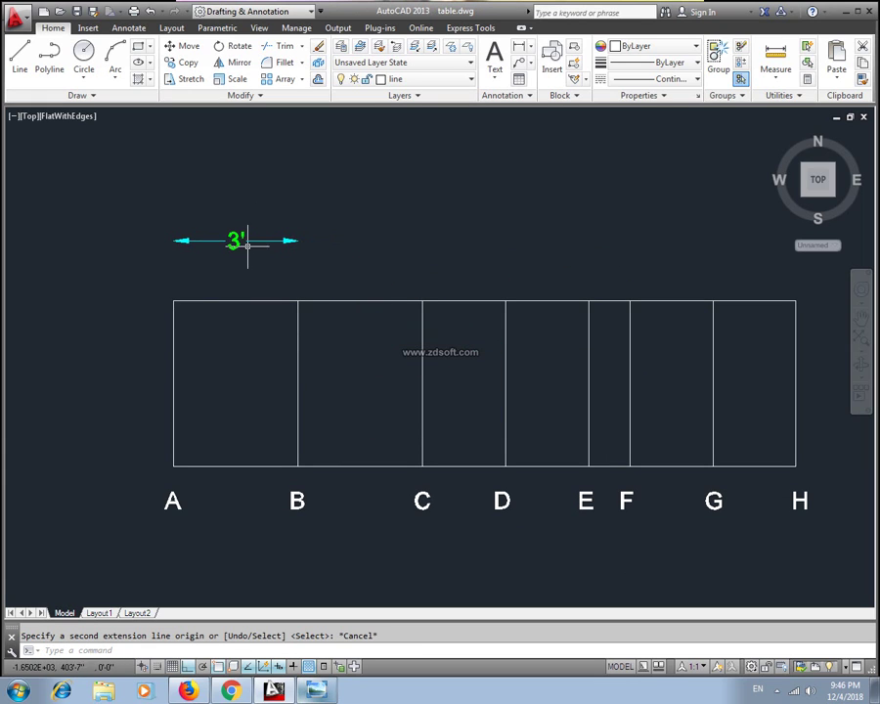
text(dco)
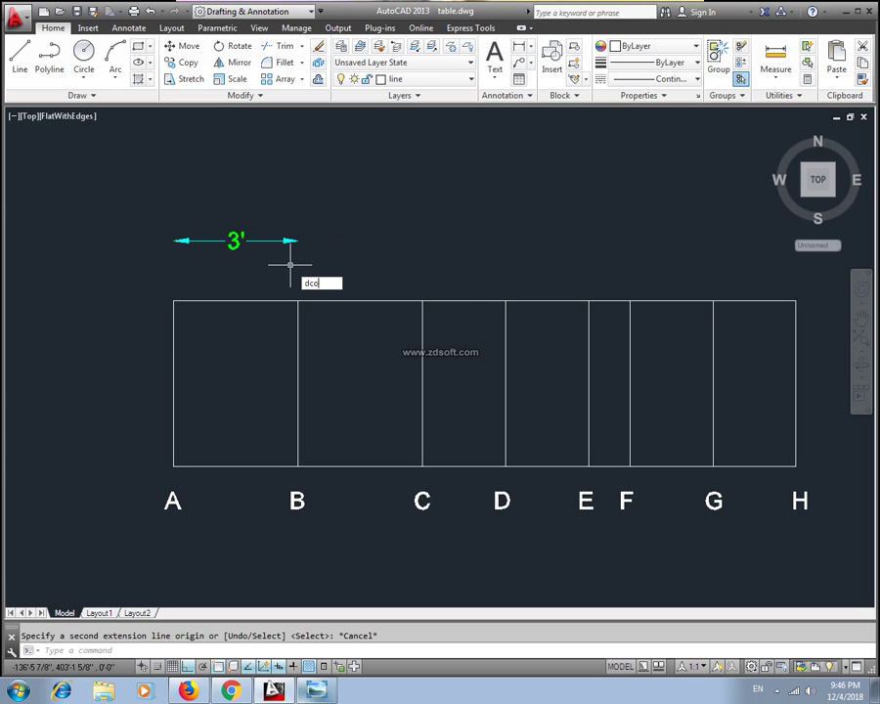
key(Return)
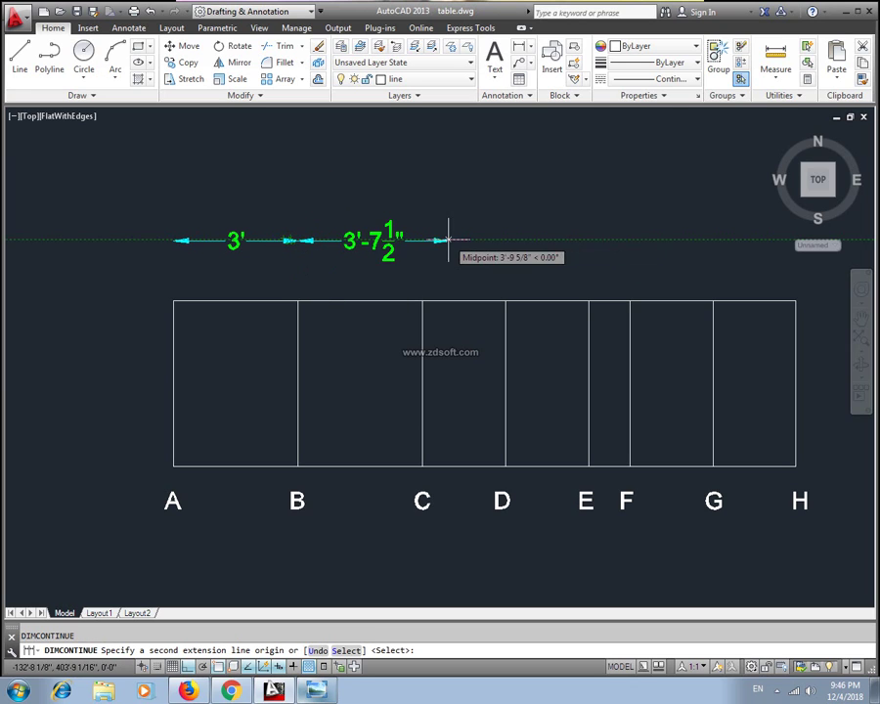
Step: Continue the chain to lines C, D, E and H, adding 3', 2', 2' and 5'
click(423, 310)
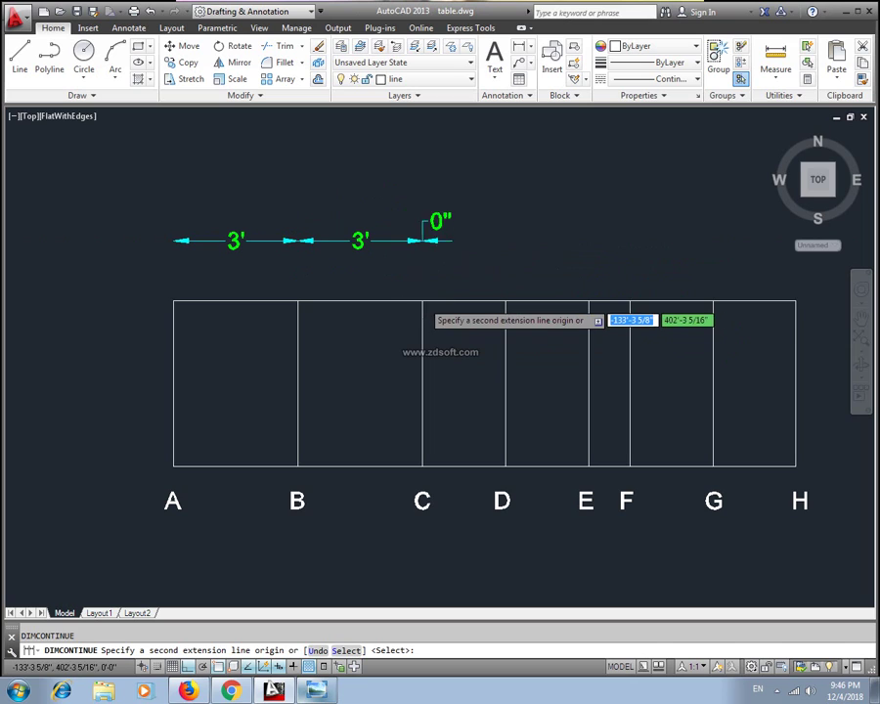
click(505, 301)
click(589, 301)
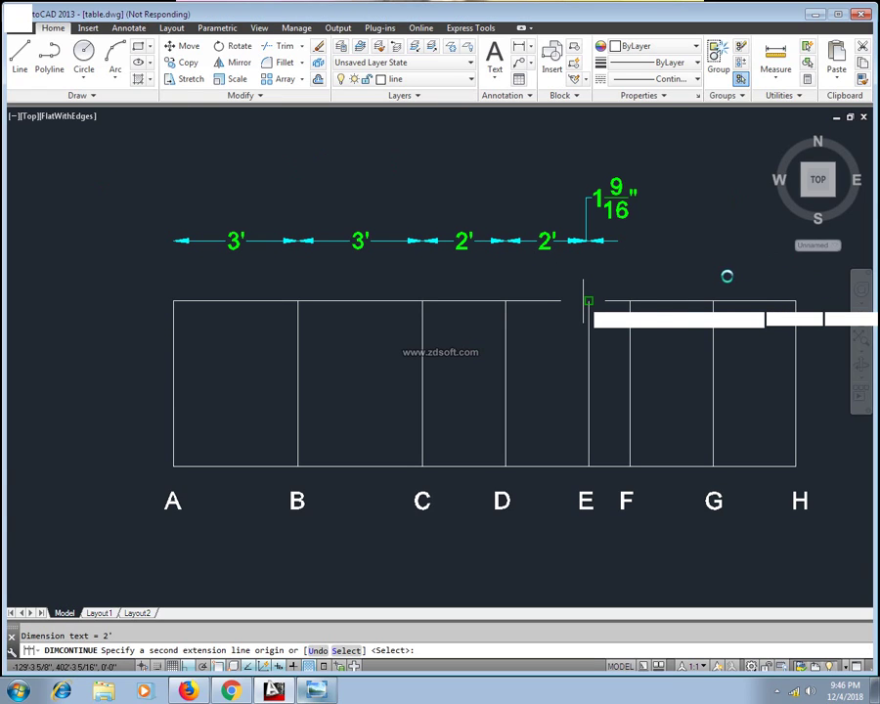
click(779, 693)
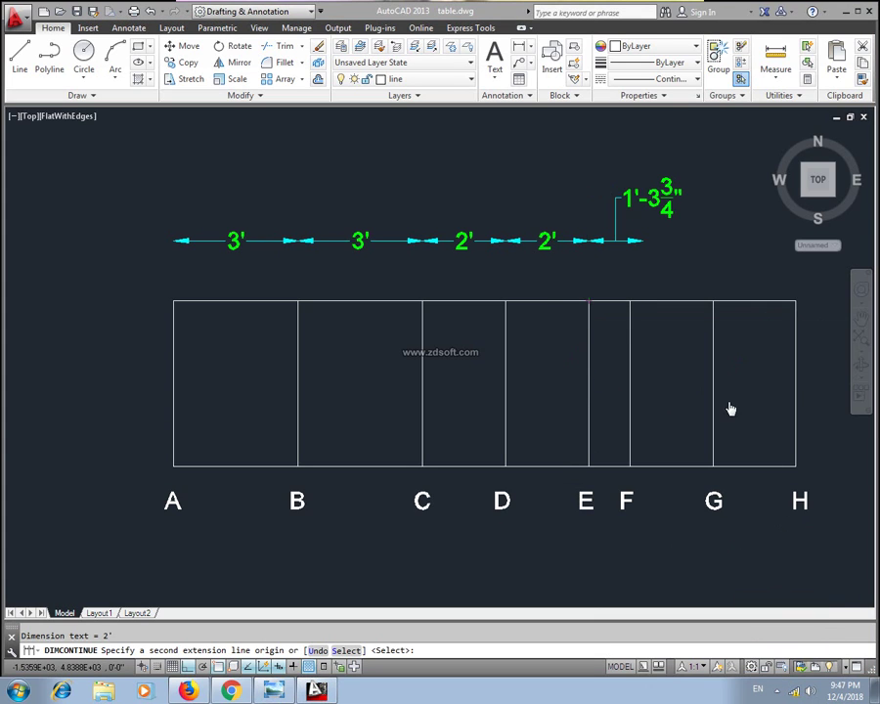
click(796, 300)
Step: Crossing-select the newly continued dimensions and delete them, leaving the 3' A–B dimension
key(Escape)
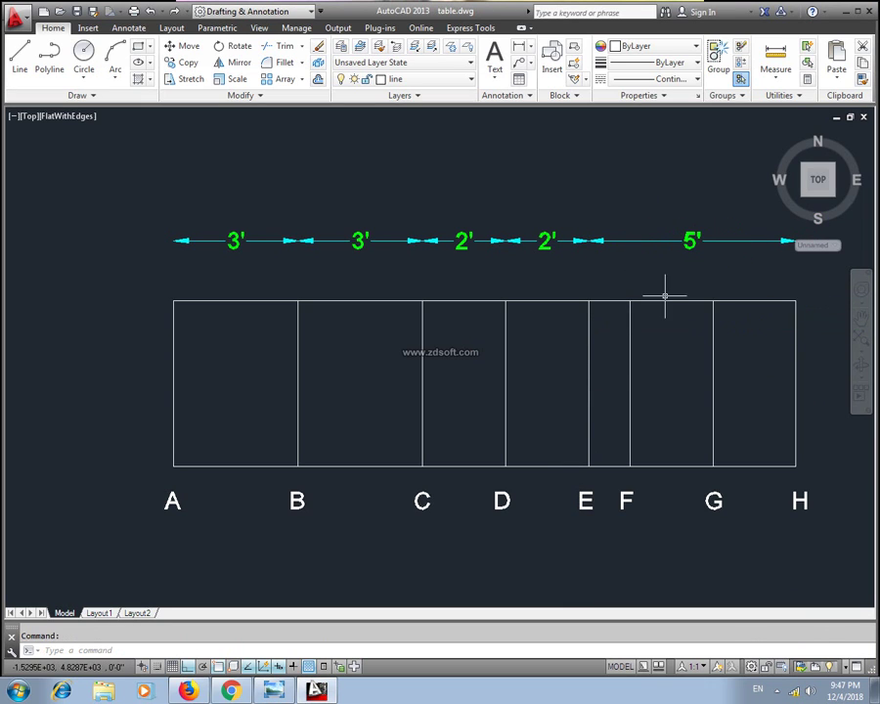
middle_drag(665, 295, 542, 315)
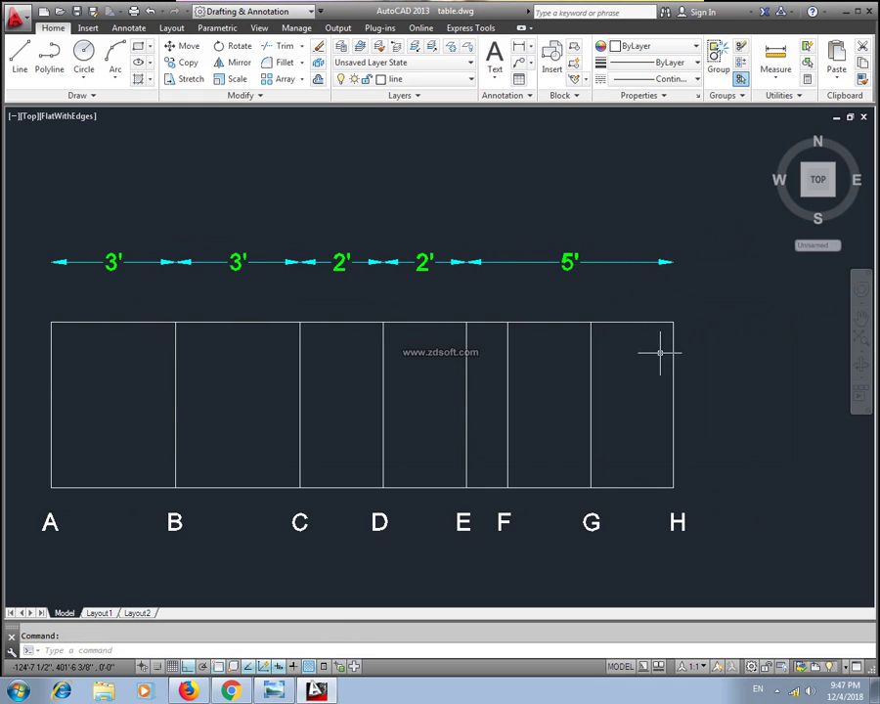
middle_drag(450, 360, 571, 357)
scroll(562, 324, down, 2)
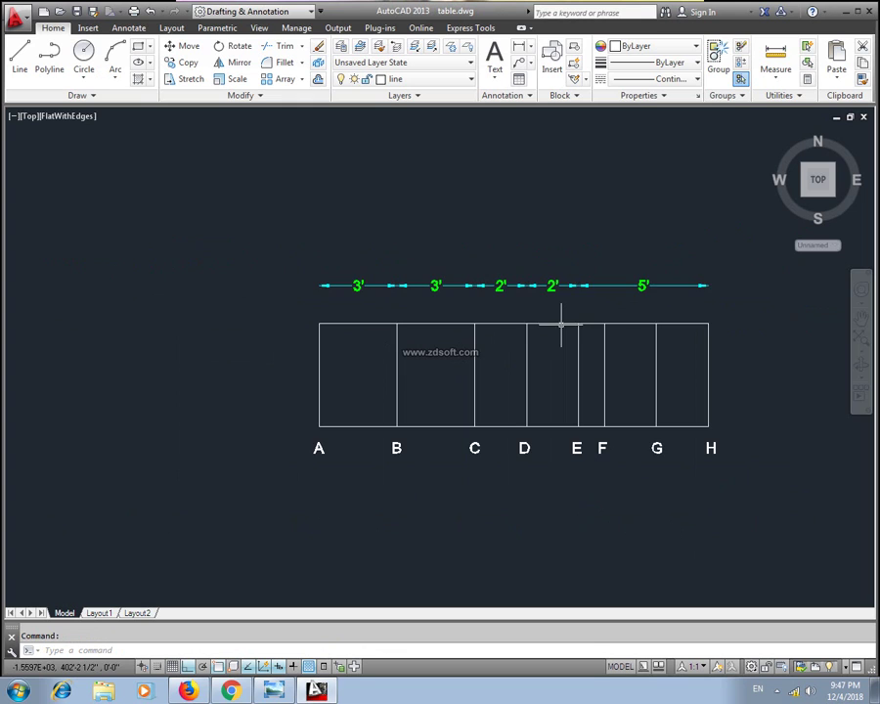
click(736, 253)
click(439, 303)
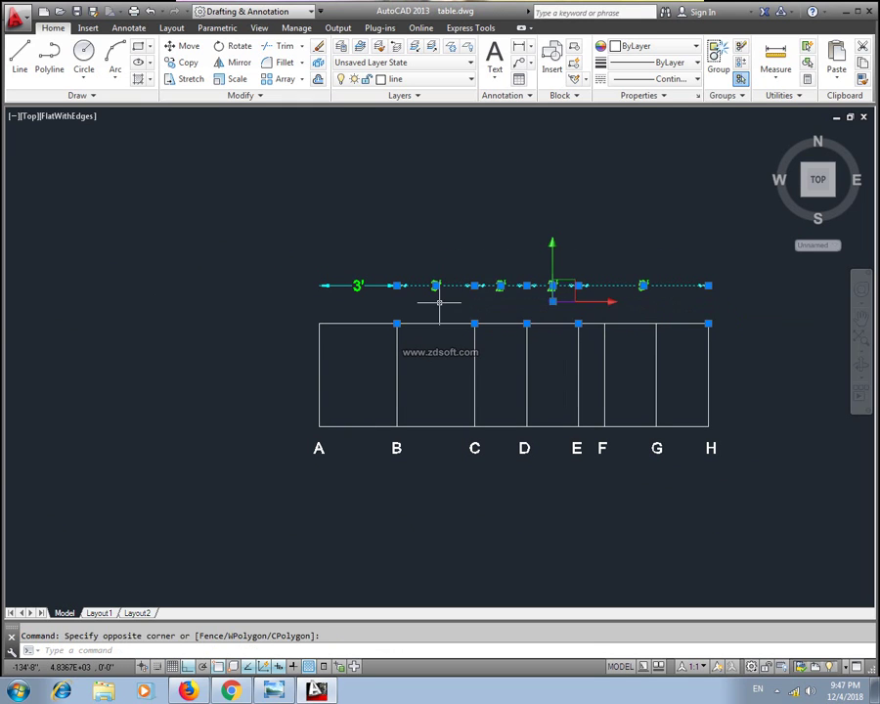
key(Delete)
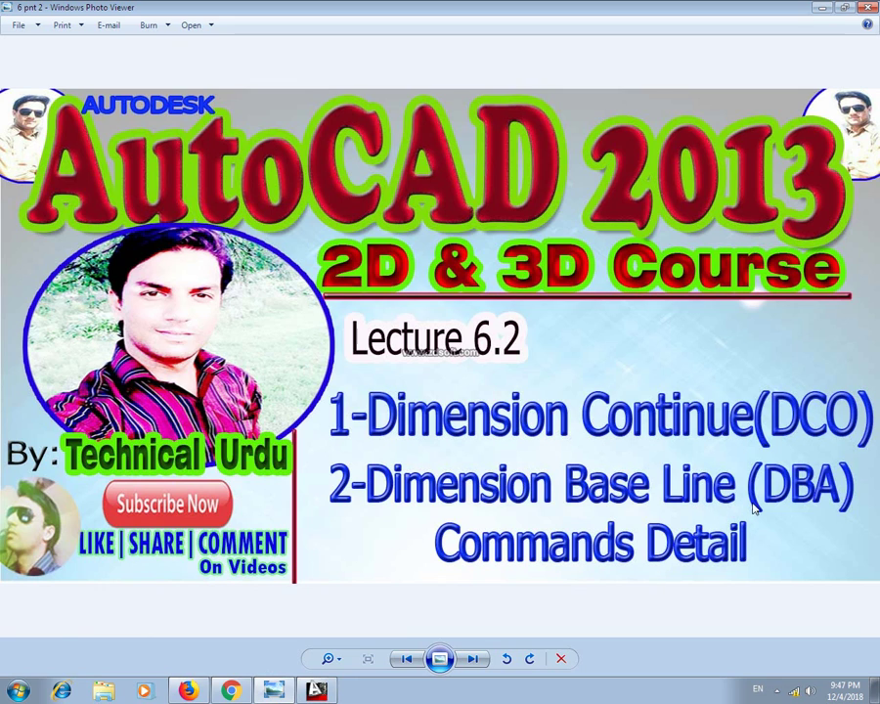
click(275, 692)
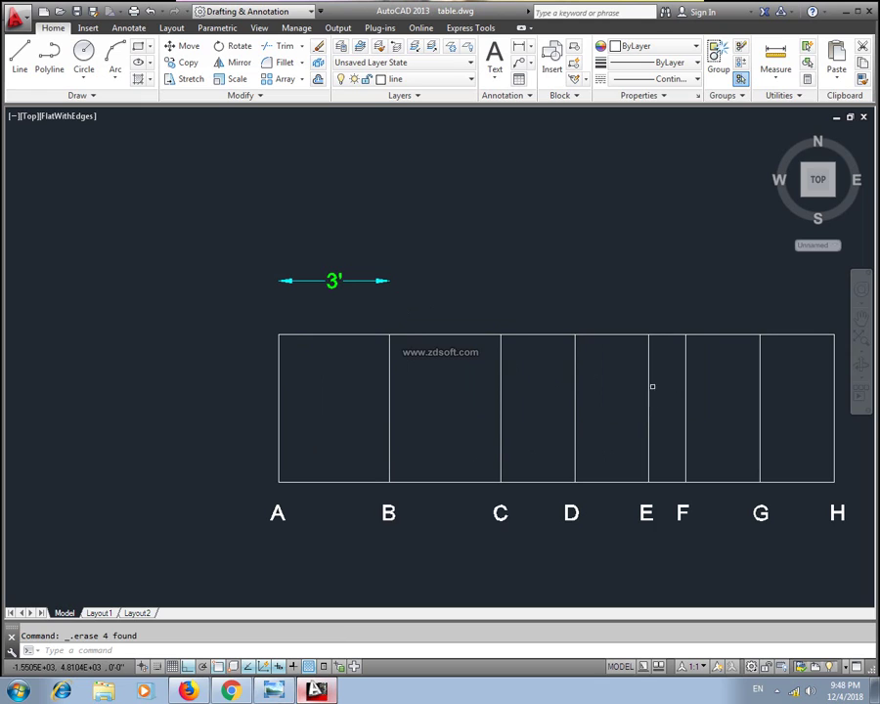
Step: Pan the grid into view and start DIMBASELINE with the DBA alias
middle_drag(652, 386, 518, 381)
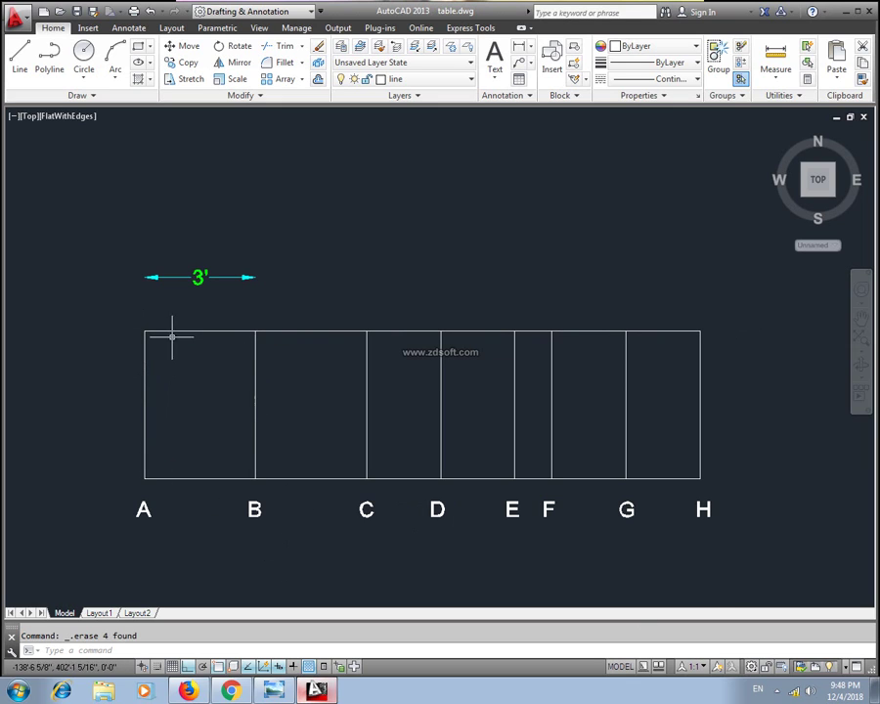
mouse_move(482, 363)
middle_down()
mouse_move(428, 403)
mouse_move(336, 363)
middle_up()
key(Escape)
text(d)
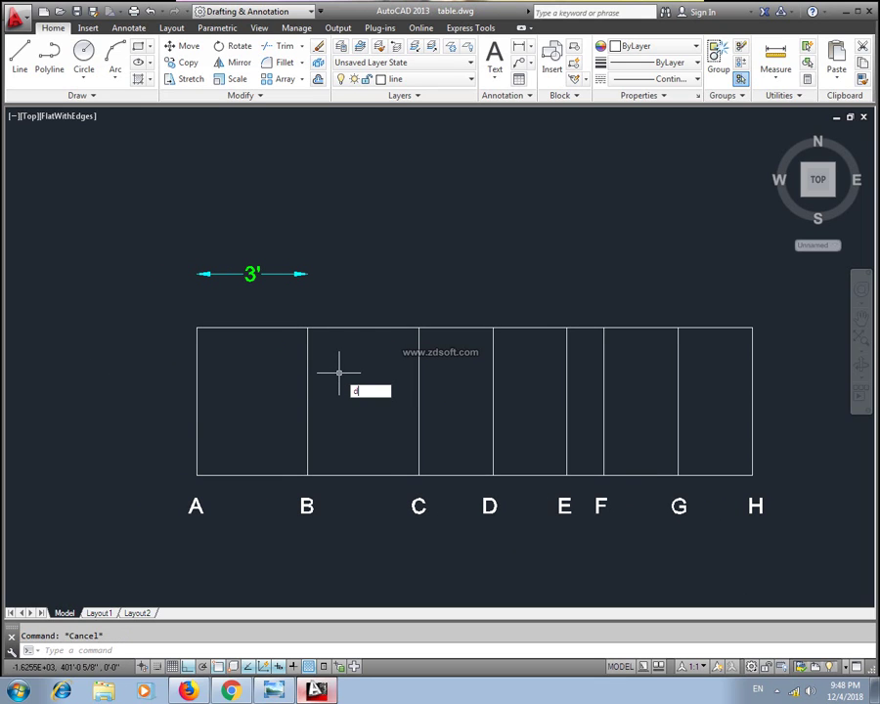
text(ba)
key(Return)
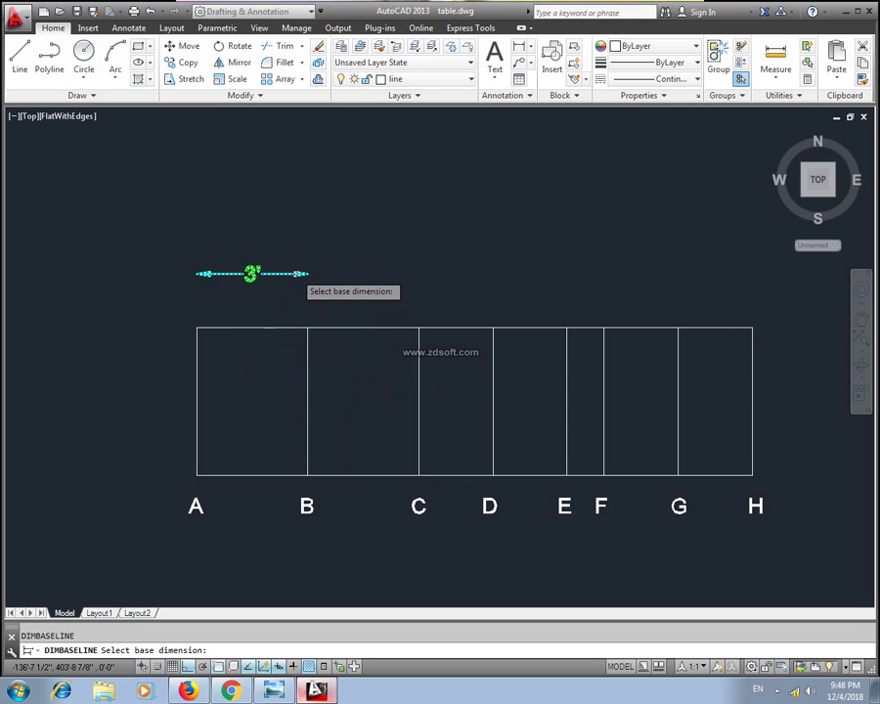
Step: Add baseline dimensions off the 3' dimension to lines C through H, ending at 12'
click(287, 275)
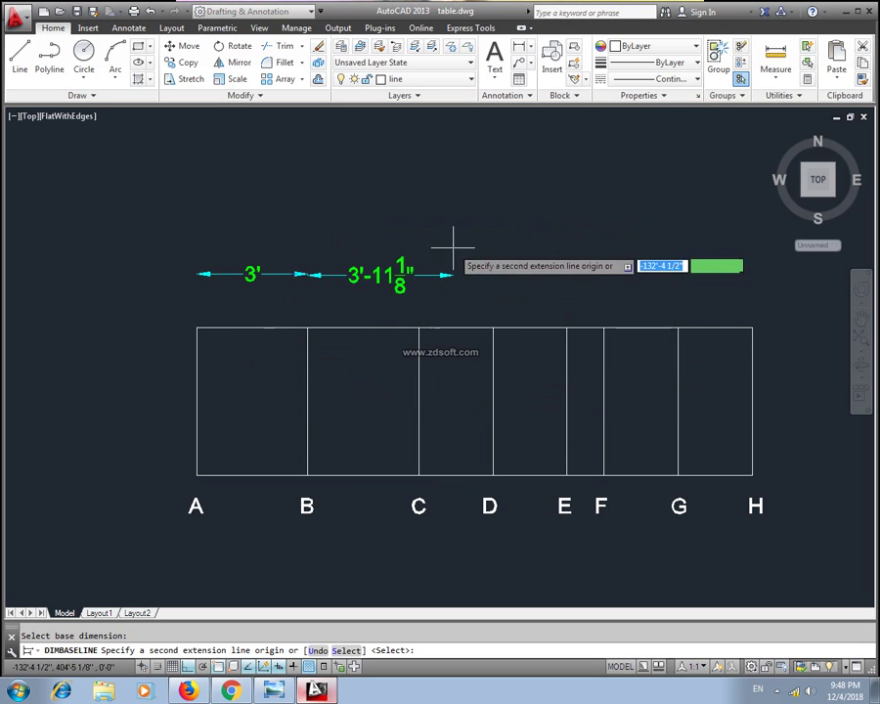
click(419, 325)
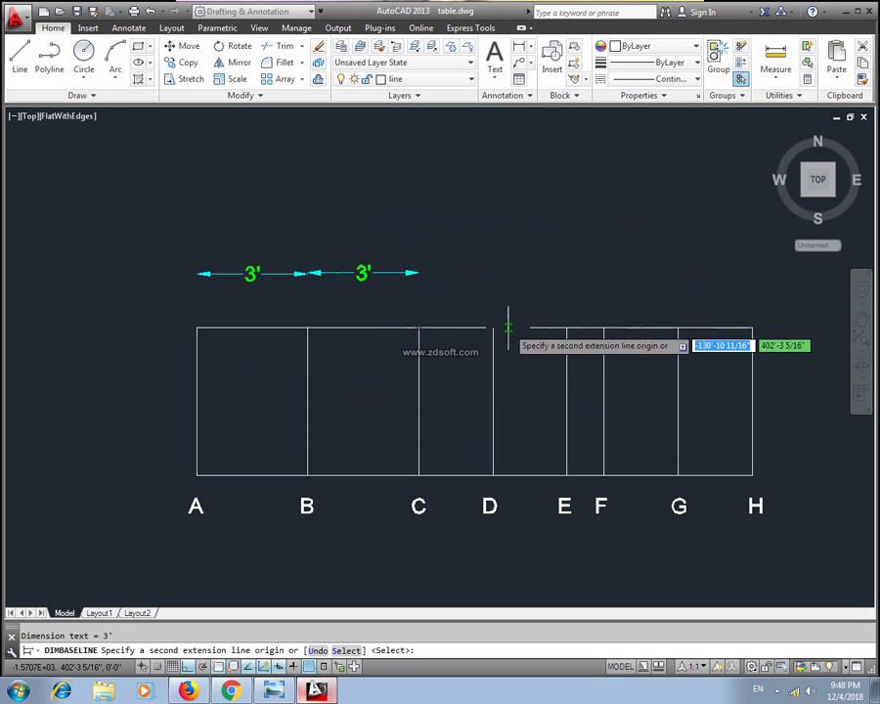
click(489, 325)
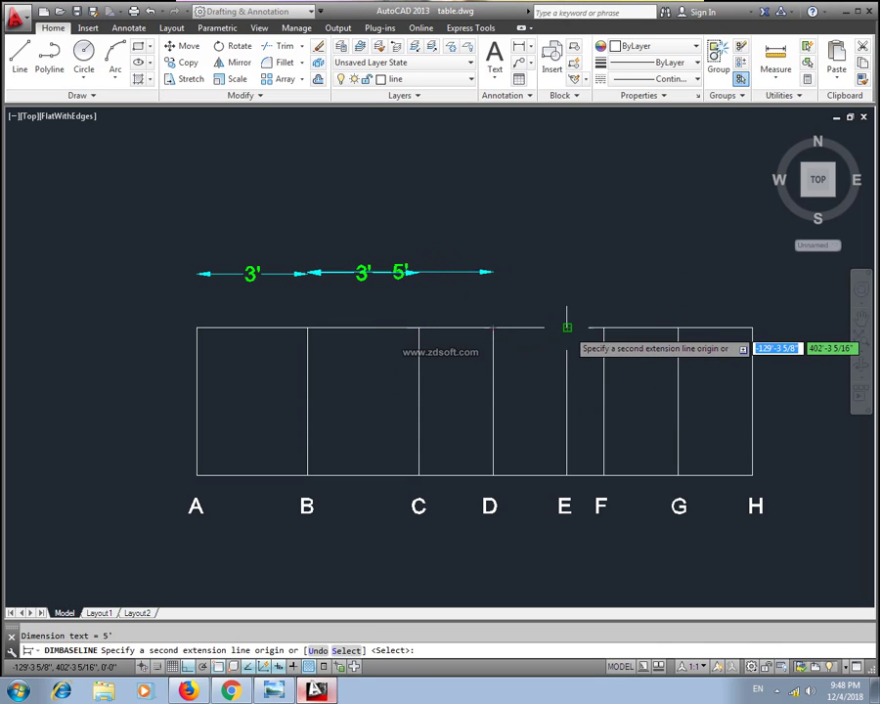
click(566, 328)
click(605, 327)
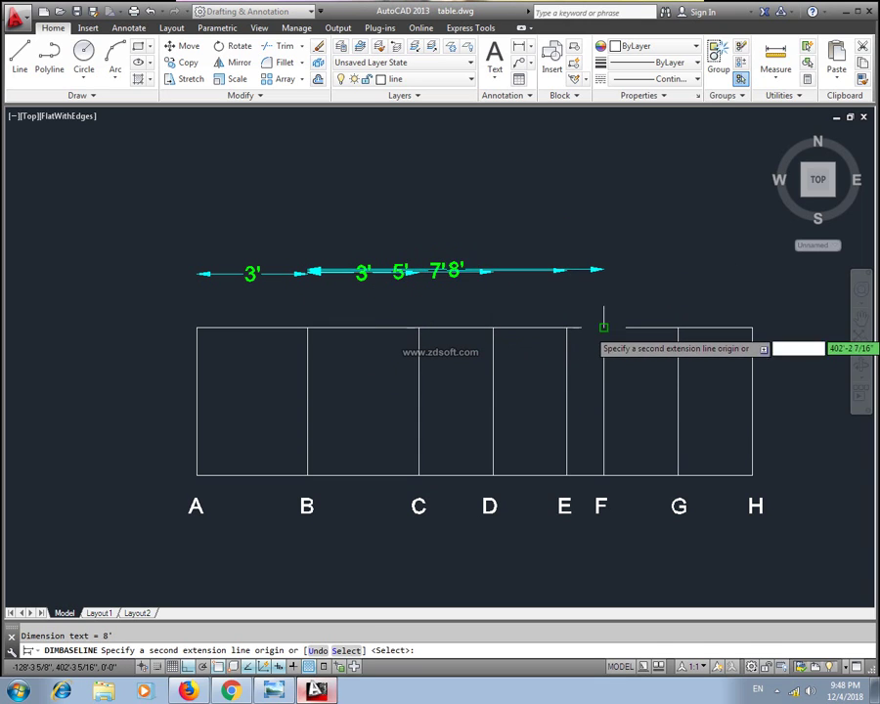
click(679, 327)
click(750, 328)
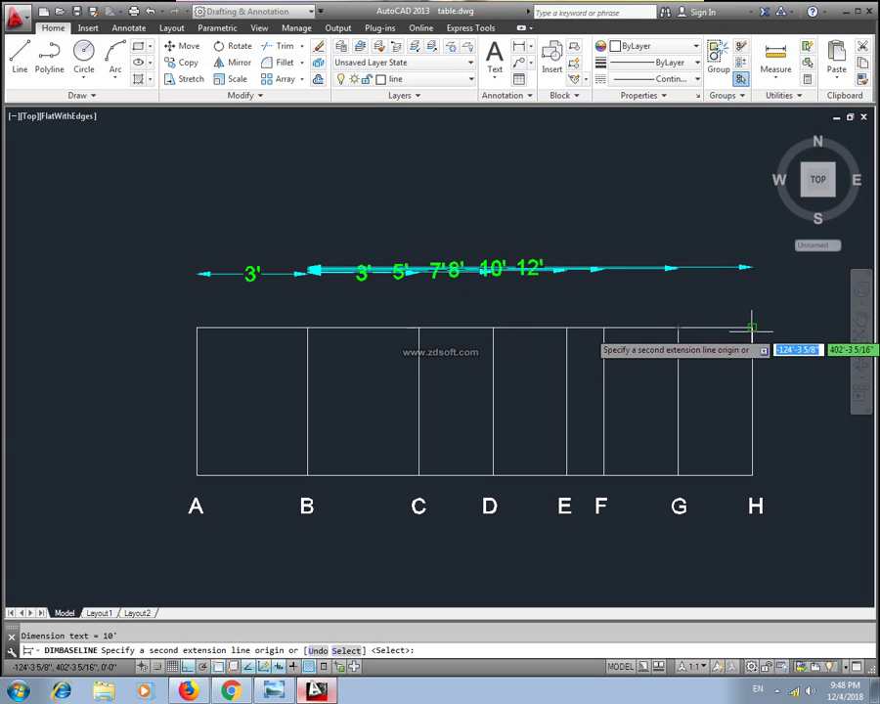
key(Escape)
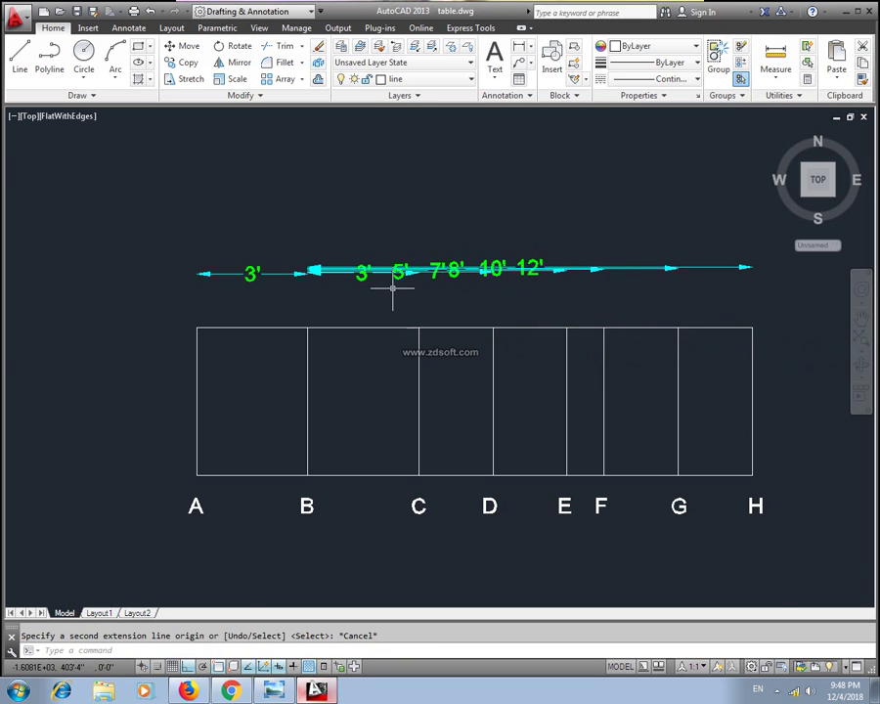
scroll(362, 288, up, 3)
scroll(337, 259, up, 2)
scroll(316, 235, up, 3)
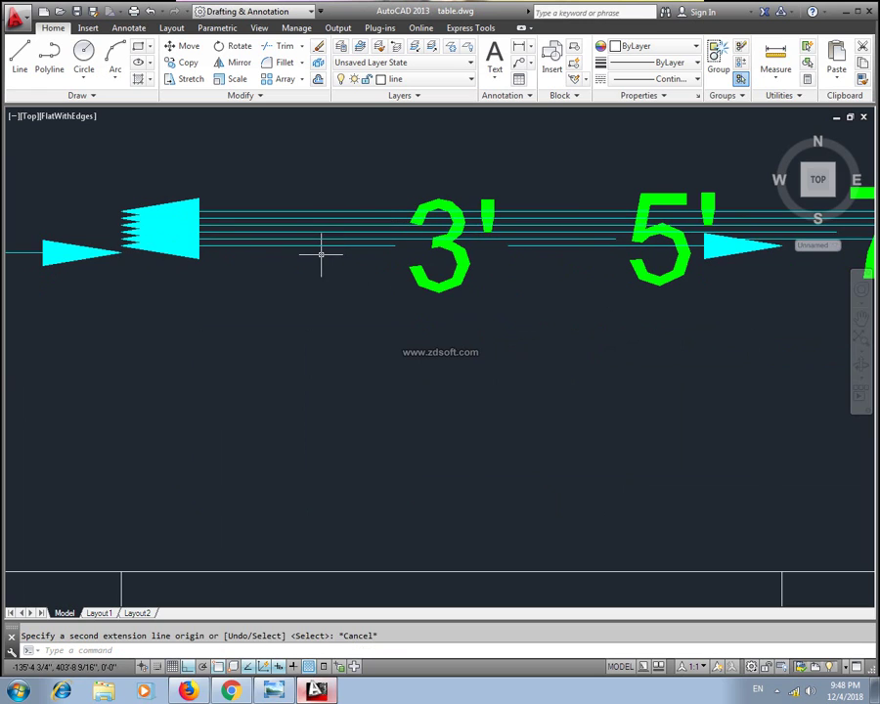
scroll(324, 253, down, 2)
scroll(408, 297, down, 2)
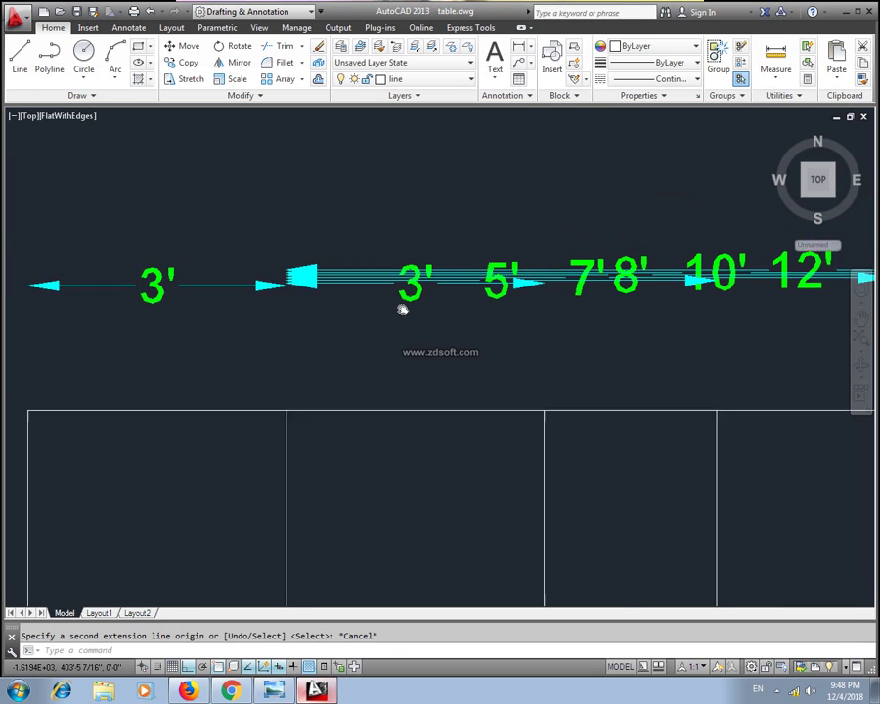
mouse_move(524, 324)
middle_down()
mouse_move(381, 230)
mouse_move(385, 344)
mouse_move(369, 314)
middle_up()
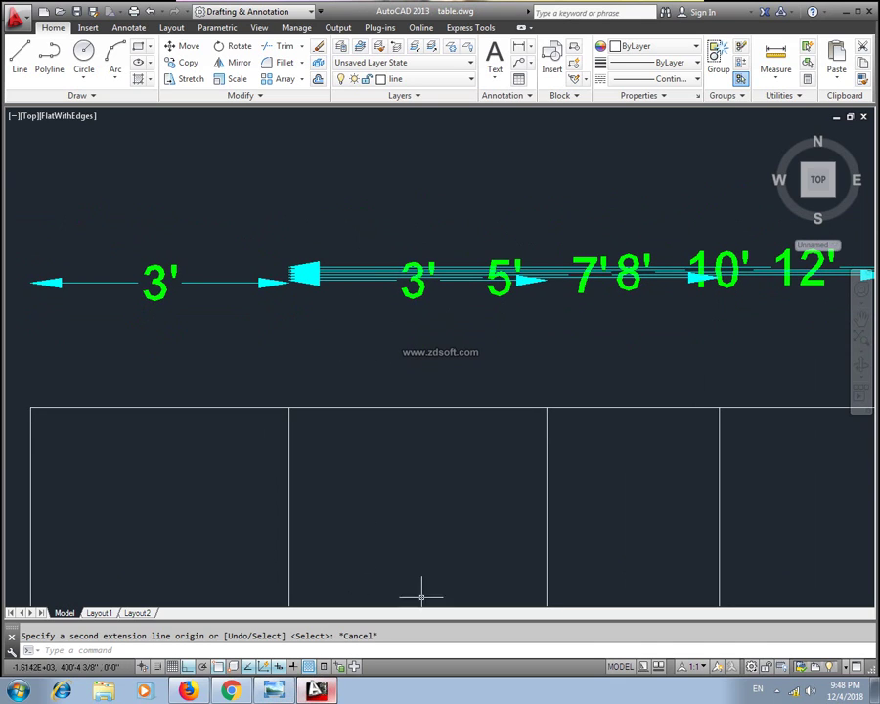
scroll(500, 452, down, 2)
mouse_move(445, 354)
middle_down()
mouse_move(347, 295)
mouse_move(344, 317)
middle_up()
text(DIMSPACE)
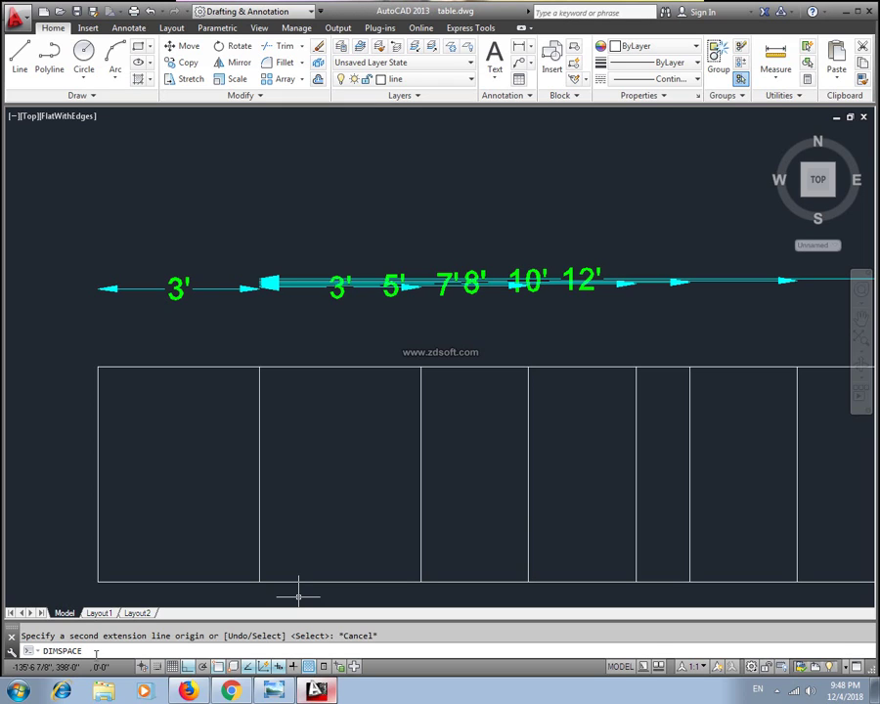
Step: Try dimension spacing with the left 3' dimension as base, then end the command
key(Return)
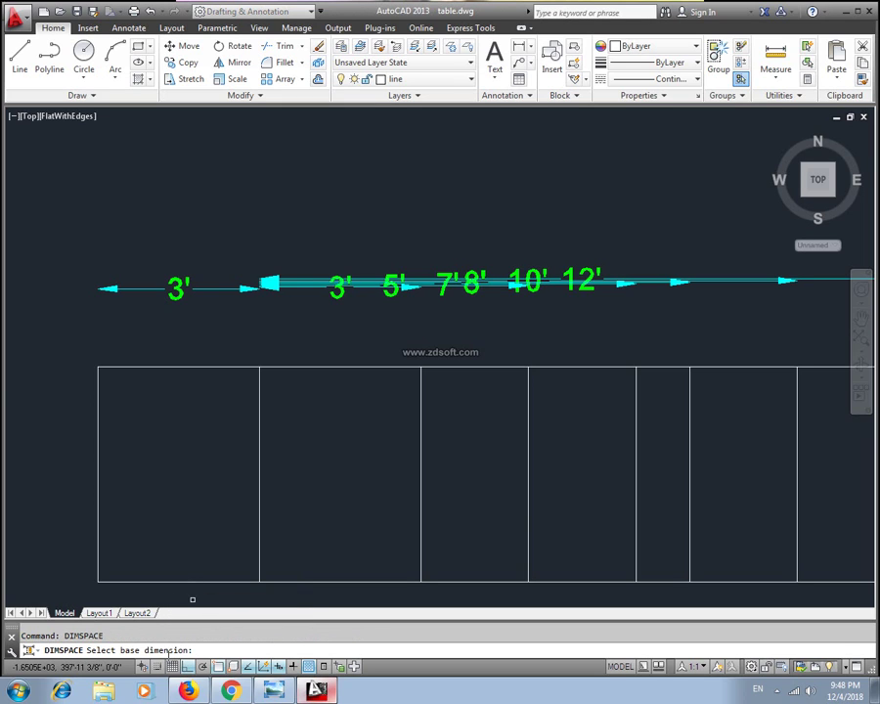
scroll(156, 332, up, 2)
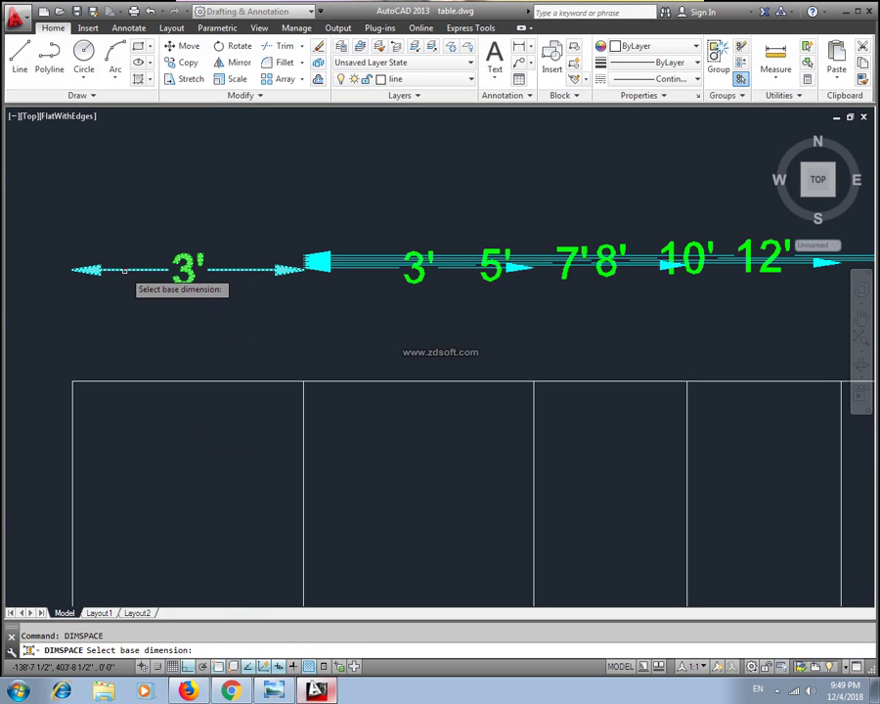
click(137, 270)
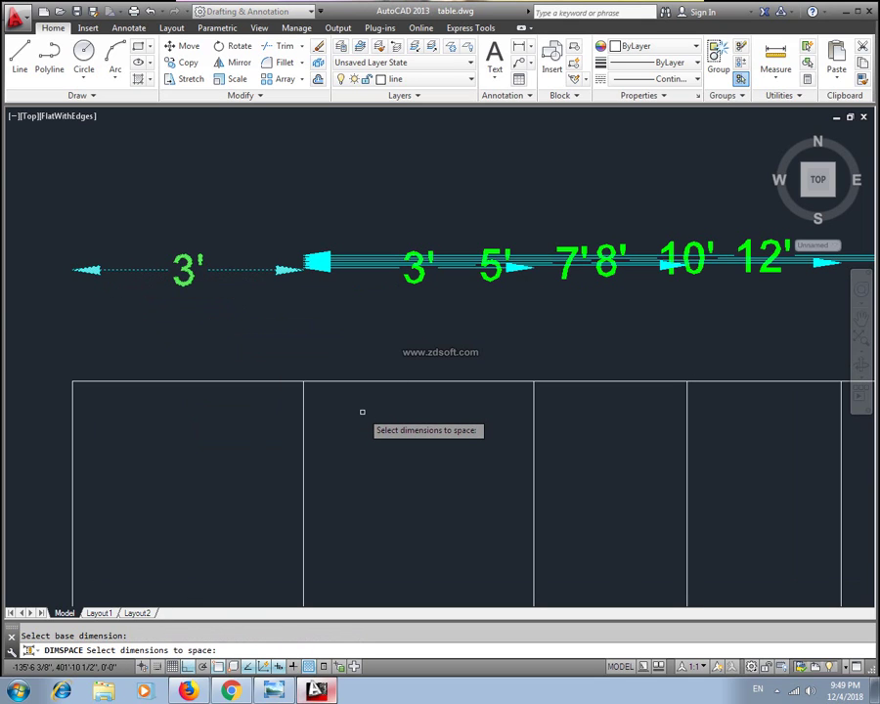
key(Return)
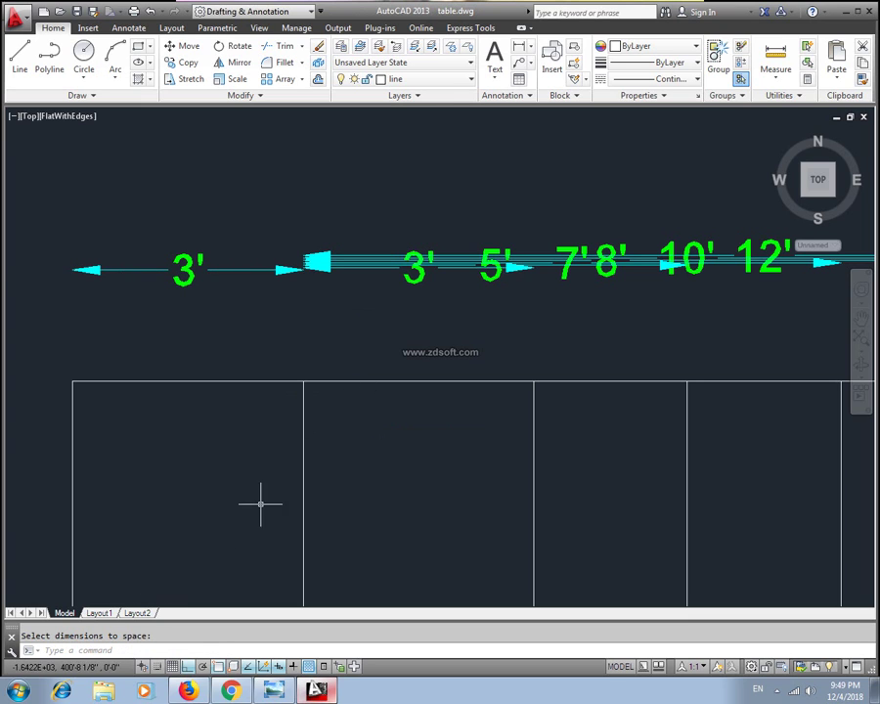
Step: Select the first stacked dimension and the 5' dimension above the grid
scroll(360, 282, up, 3)
scroll(352, 284, up, 2)
scroll(347, 264, up, 5)
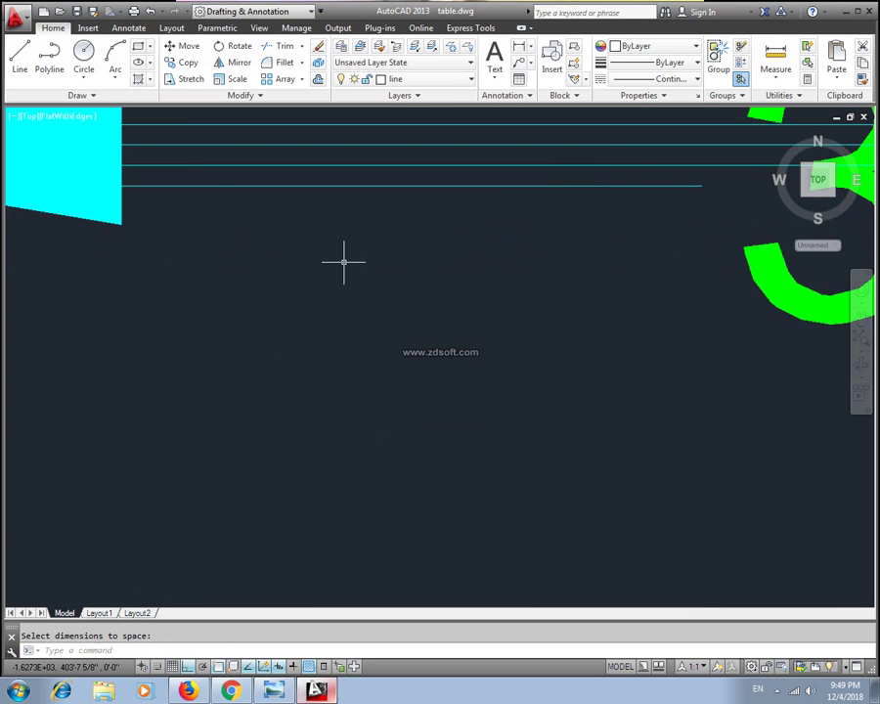
scroll(322, 262, down, 4)
click(300, 223)
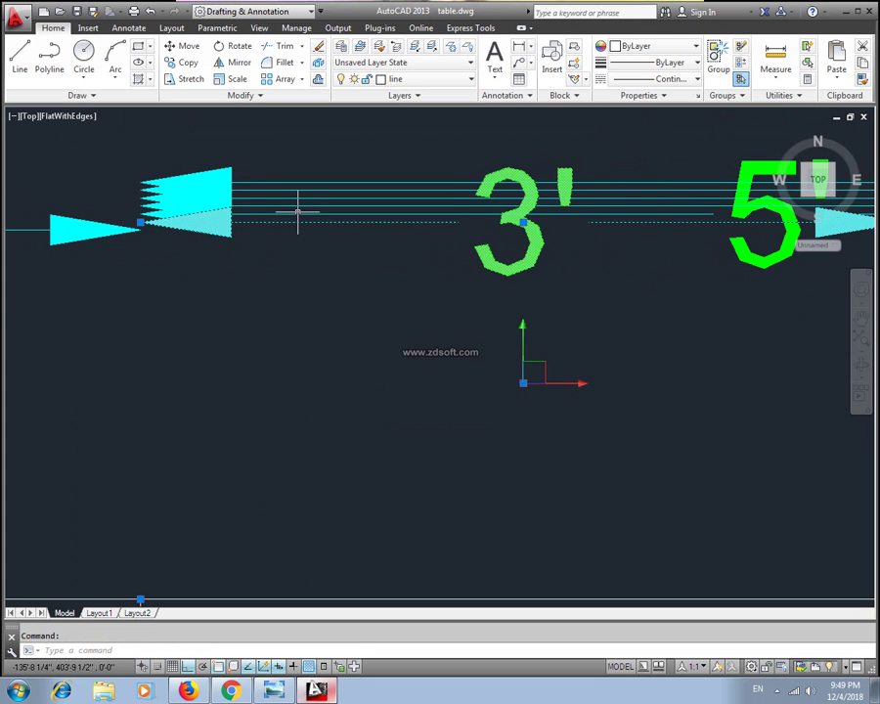
click(290, 199)
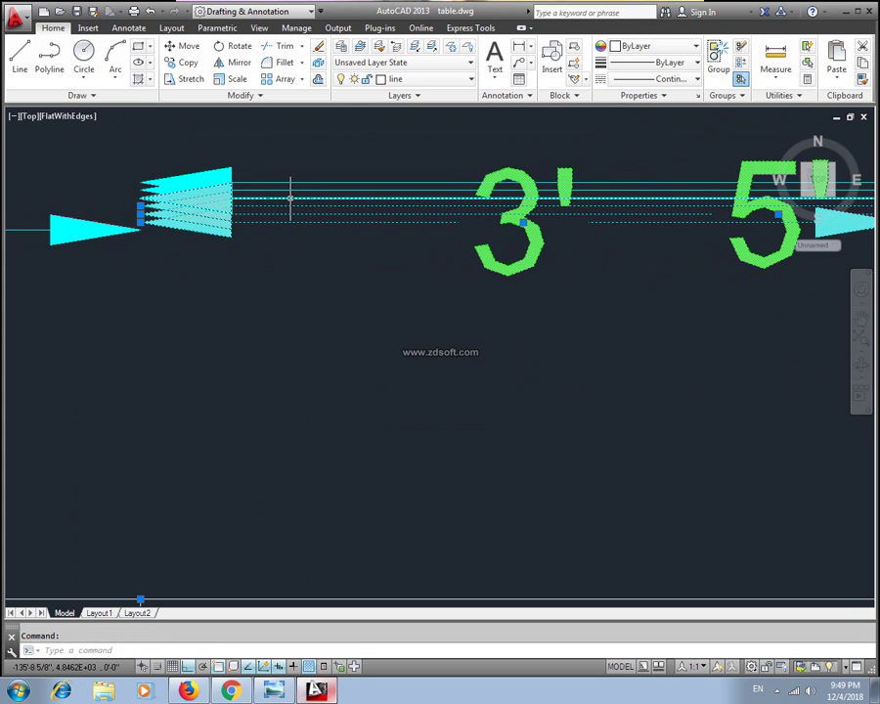
scroll(288, 306, down, 3)
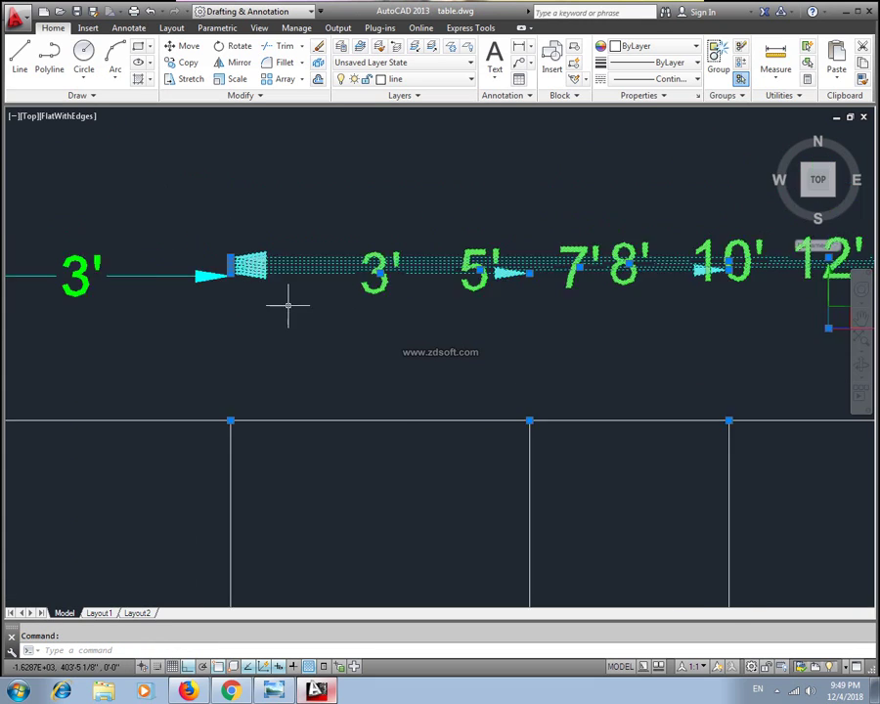
scroll(288, 306, down, 2)
Step: Run DIMSPACE from the base dimension with a spacing of 10, then frame the table
text(dimspace)
key(Return)
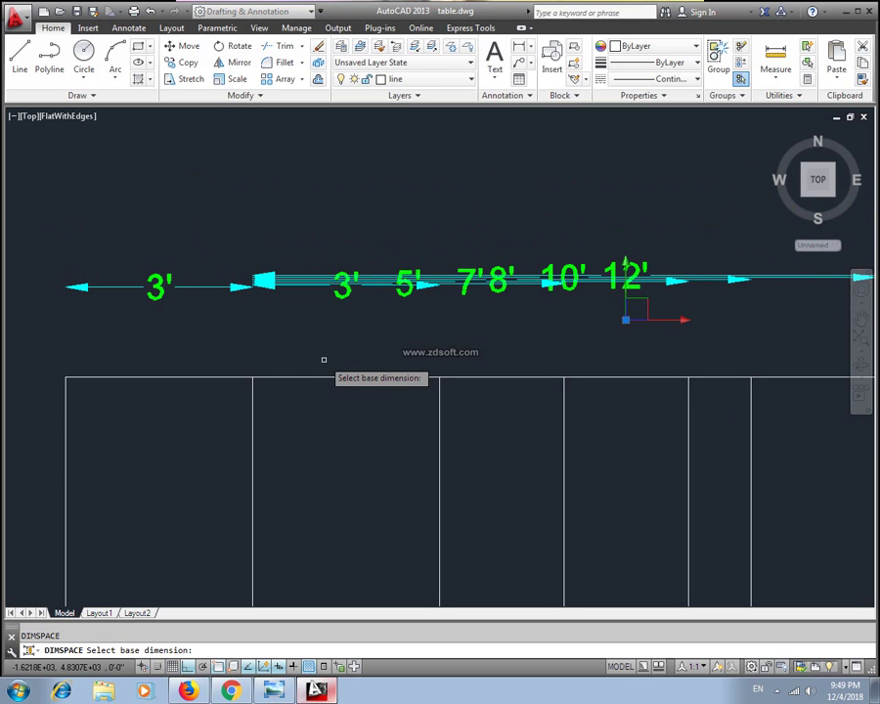
scroll(202, 361, up, 1)
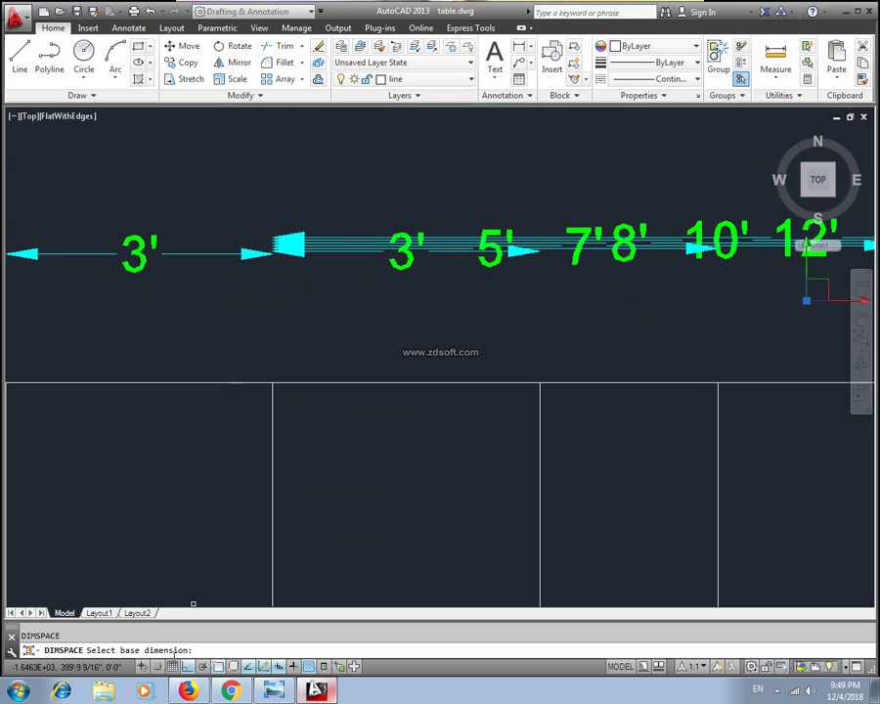
click(190, 254)
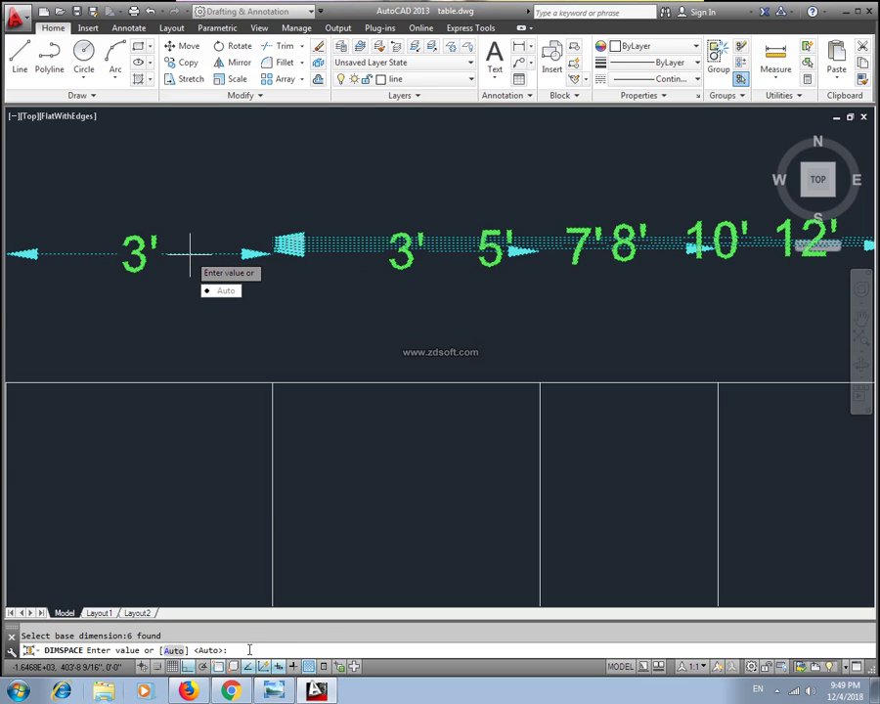
text(10)
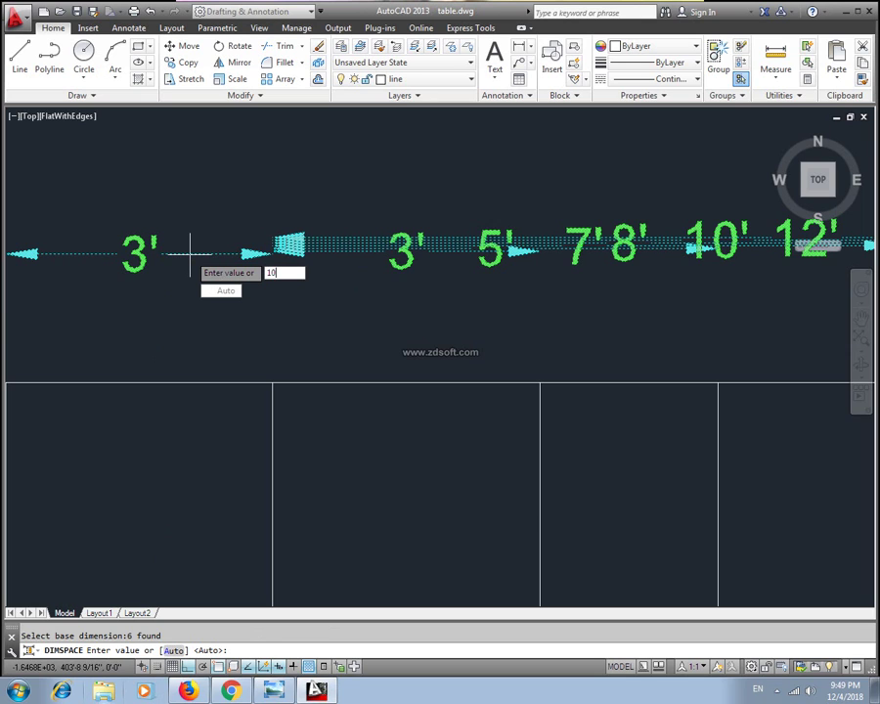
key(Return)
scroll(285, 583, down, 5)
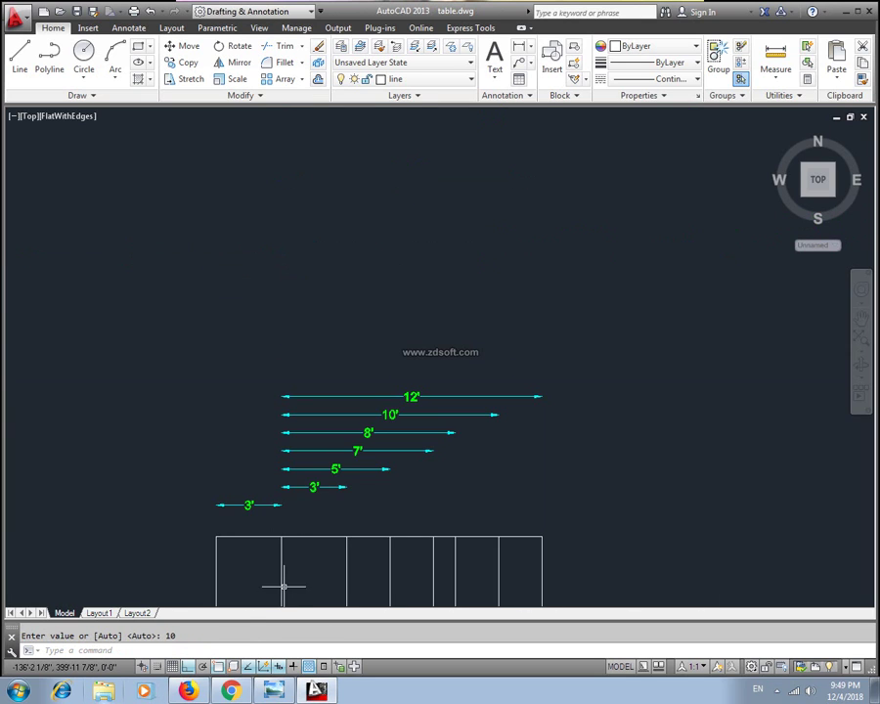
middle_drag(294, 497, 269, 423)
scroll(269, 427, up, 2)
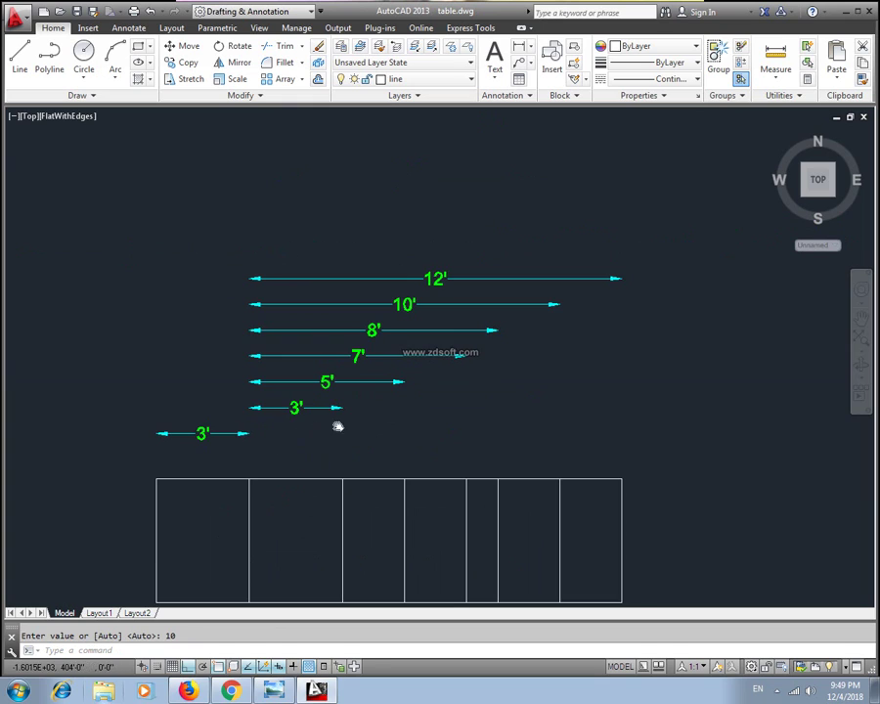
middle_drag(337, 423, 346, 381)
scroll(384, 382, up, 2)
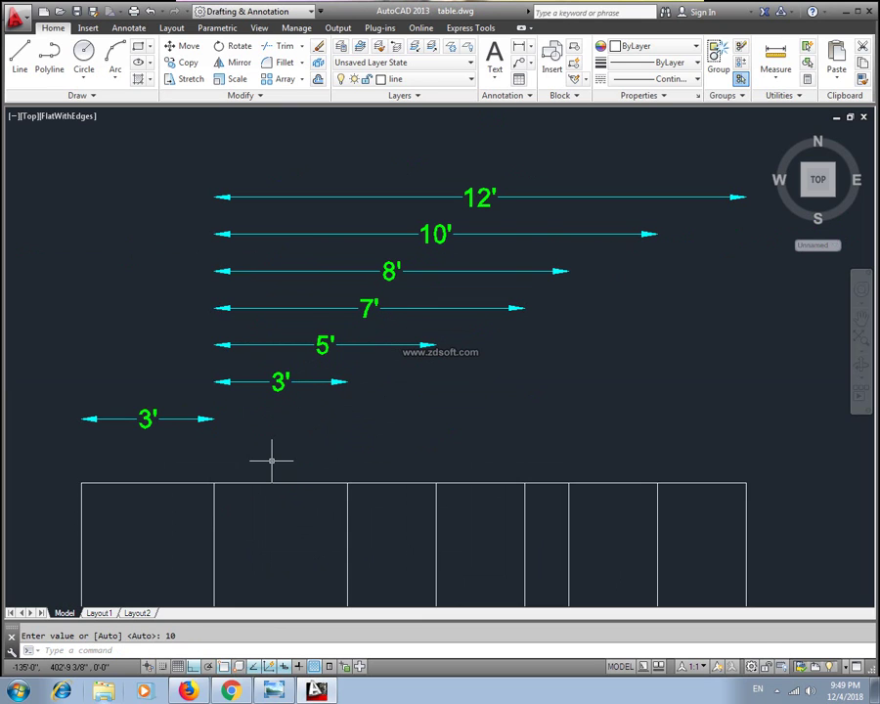
Step: Uncheck the Ext line 1 and Ext line 2 suppress options in the Standard dimension style
text(d)
key(Return)
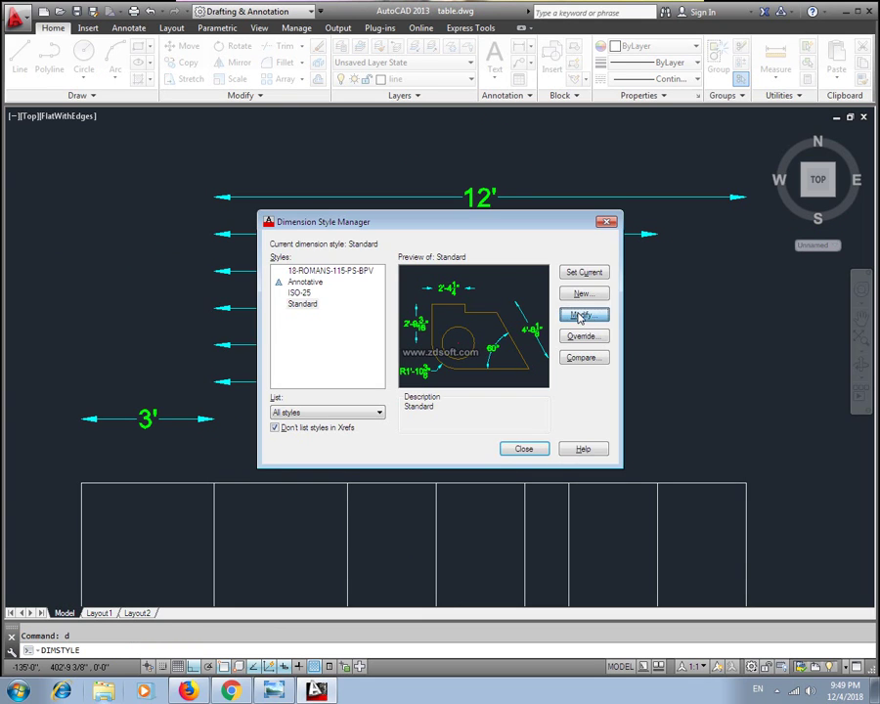
click(580, 314)
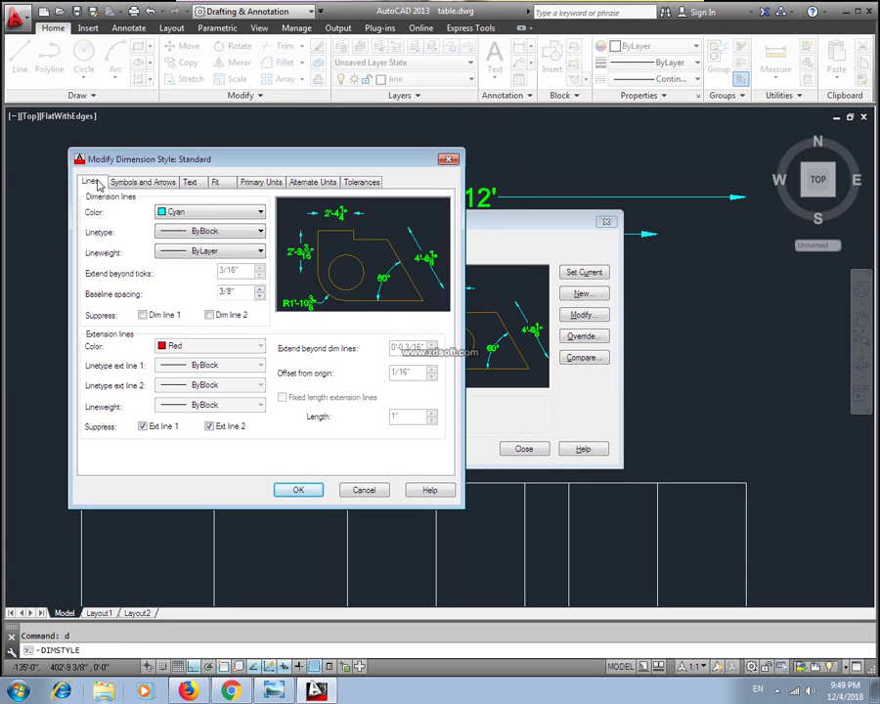
click(143, 427)
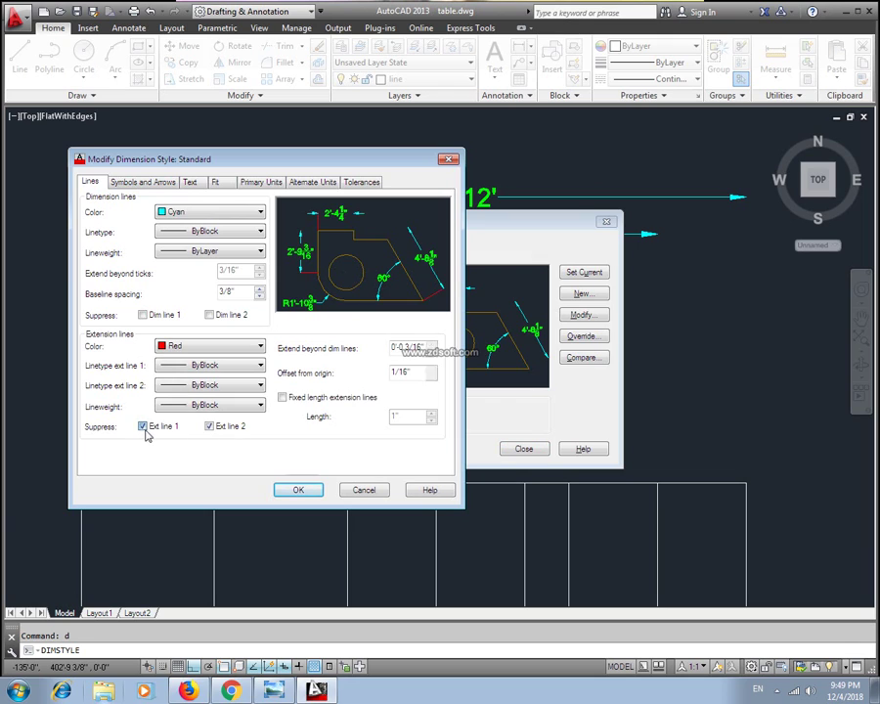
click(298, 492)
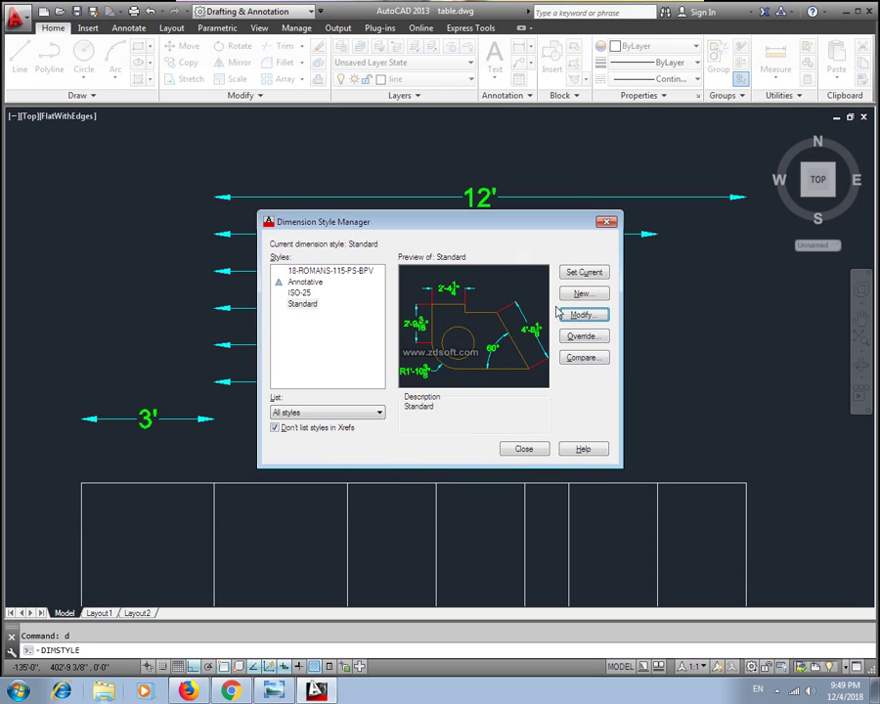
click(524, 448)
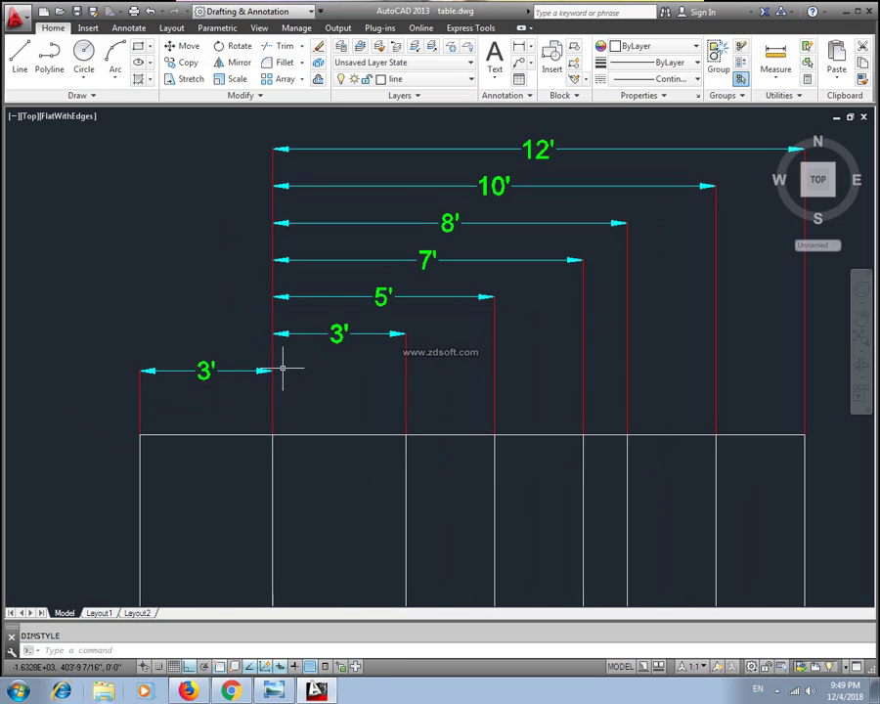
scroll(289, 411, up, 2)
scroll(294, 354, down, 2)
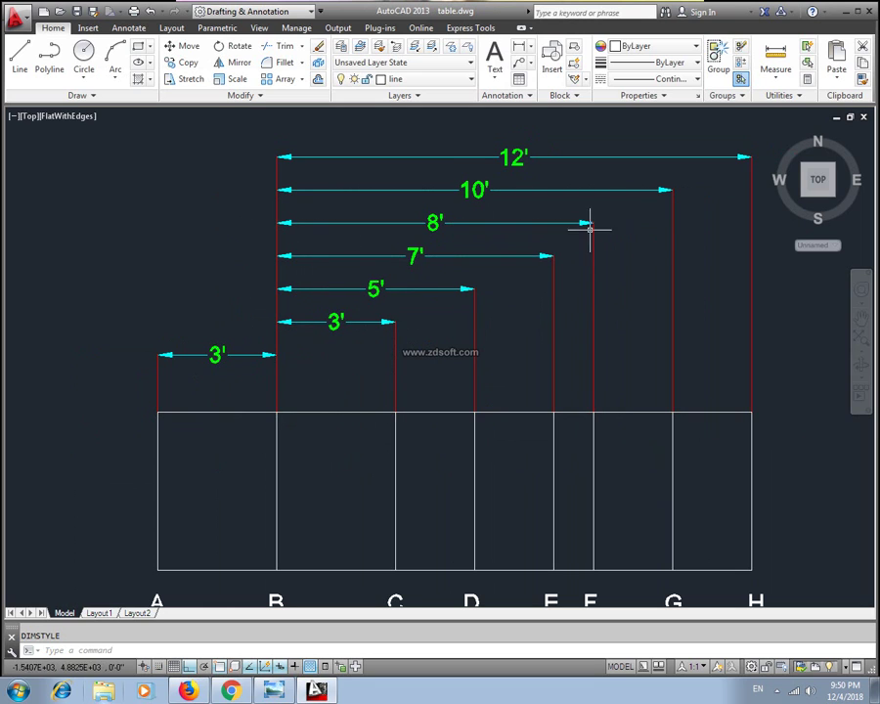
scroll(701, 269, down, 2)
Step: Erase all the existing dimensions above the grid
click(739, 207)
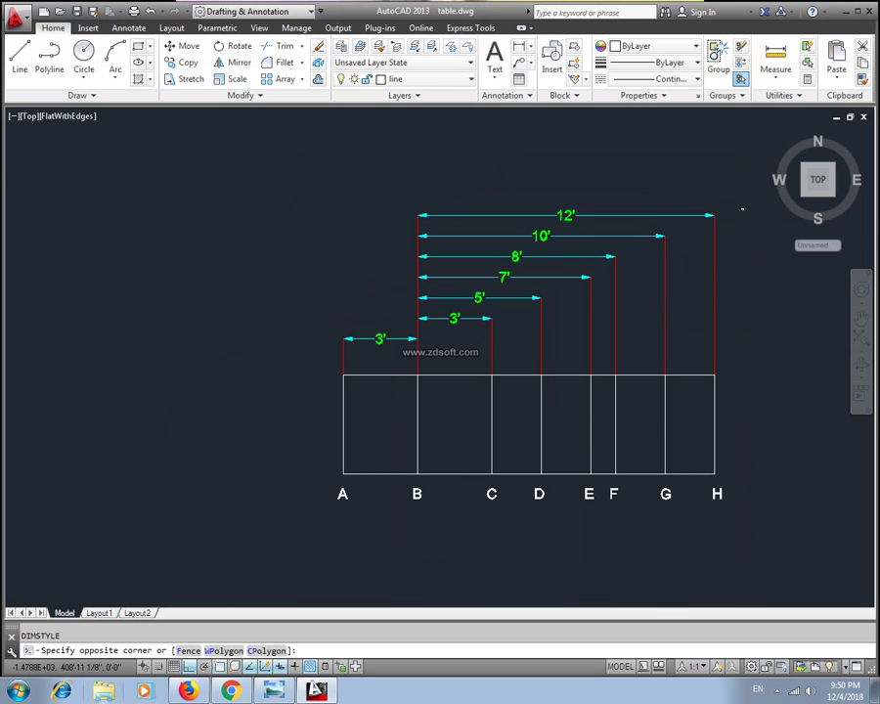
click(375, 366)
key(Delete)
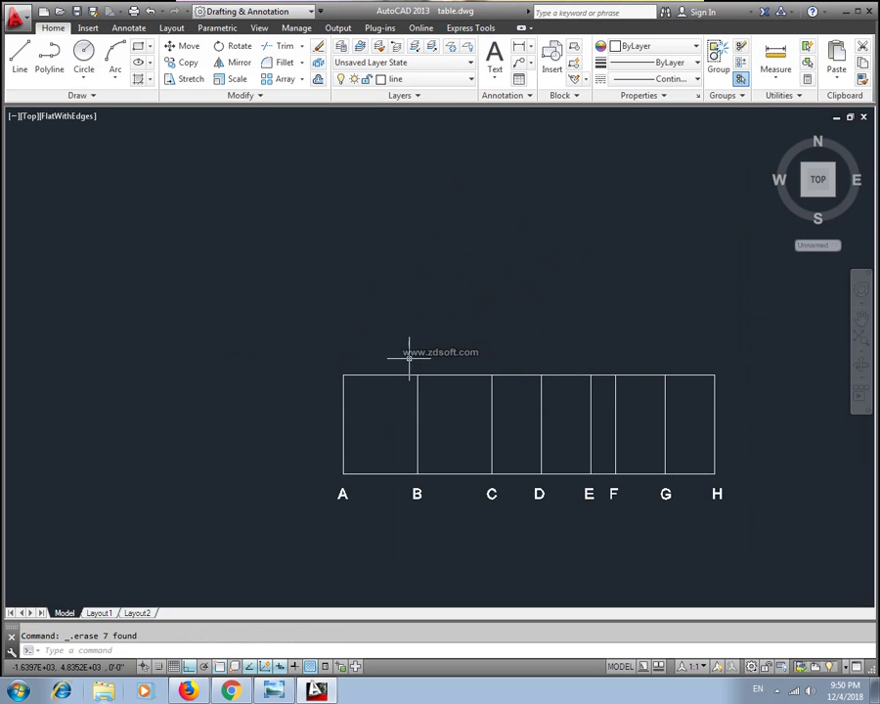
Step: Add a 3' aligned dimension from gridline A to B just above the grid
text(d)
text(l)
key(Return)
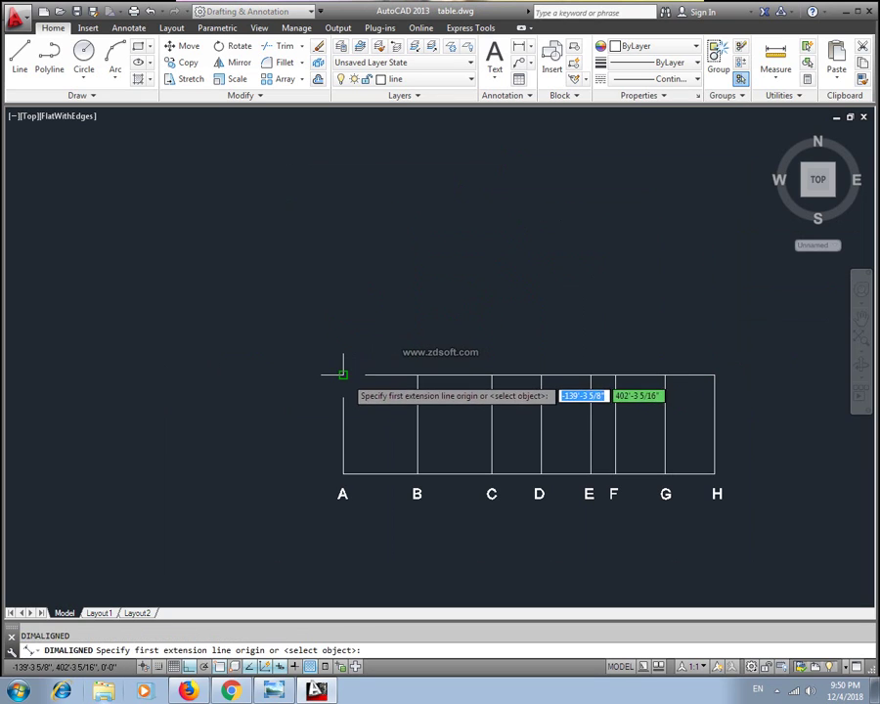
click(344, 376)
click(418, 375)
click(409, 350)
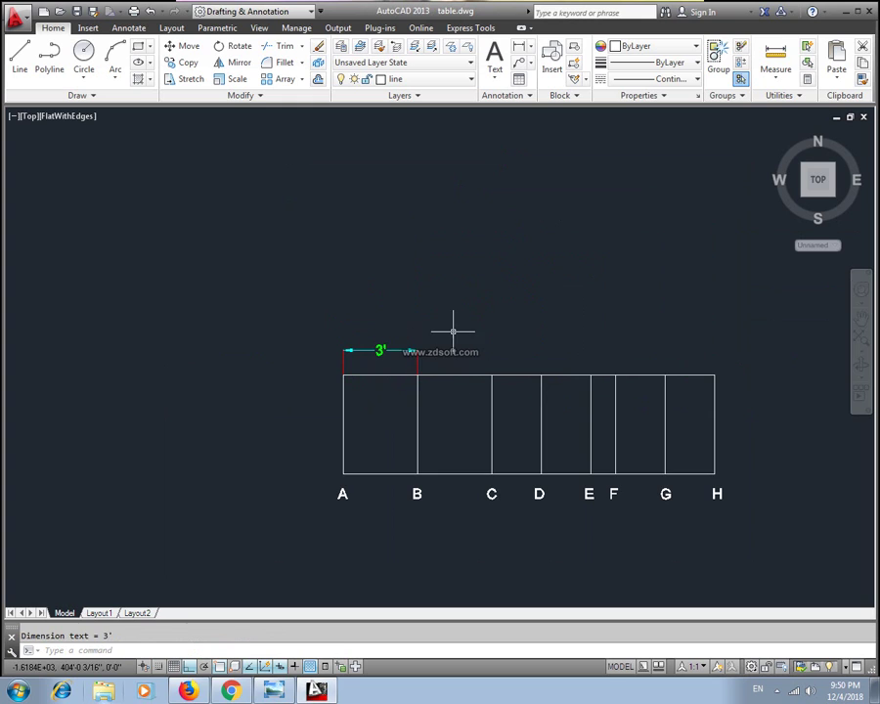
middle_drag(452, 326, 380, 332)
Step: Add baseline dimensions from A to gridlines C through H (6' to 15')
key(Return)
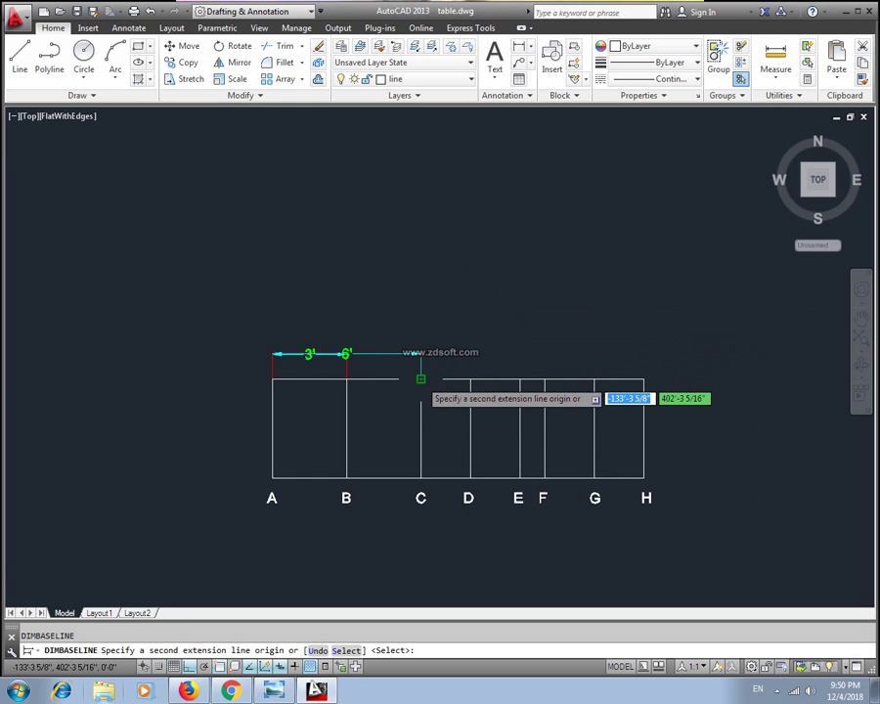
click(421, 380)
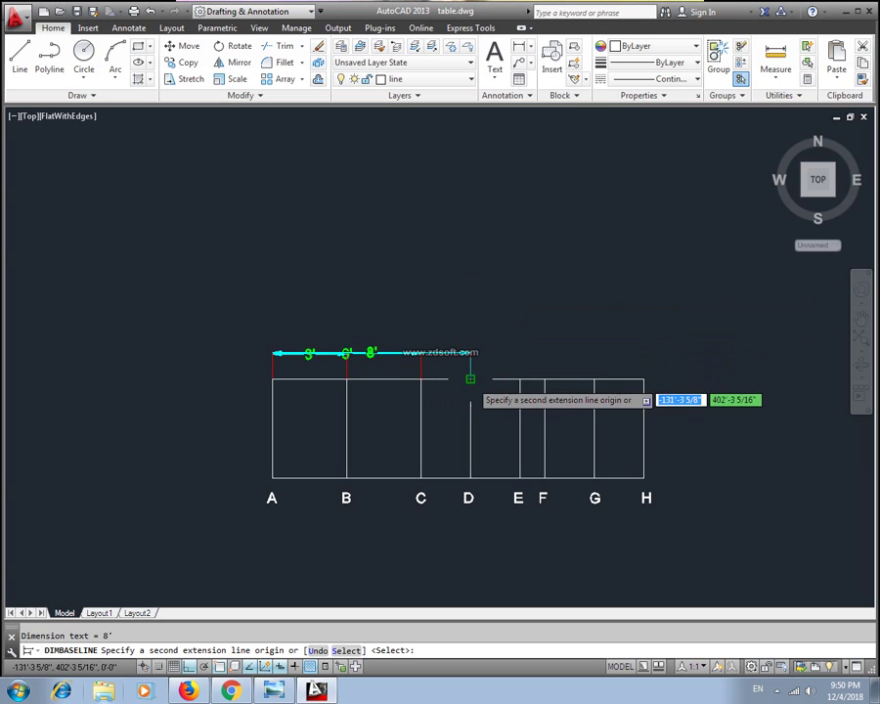
click(518, 378)
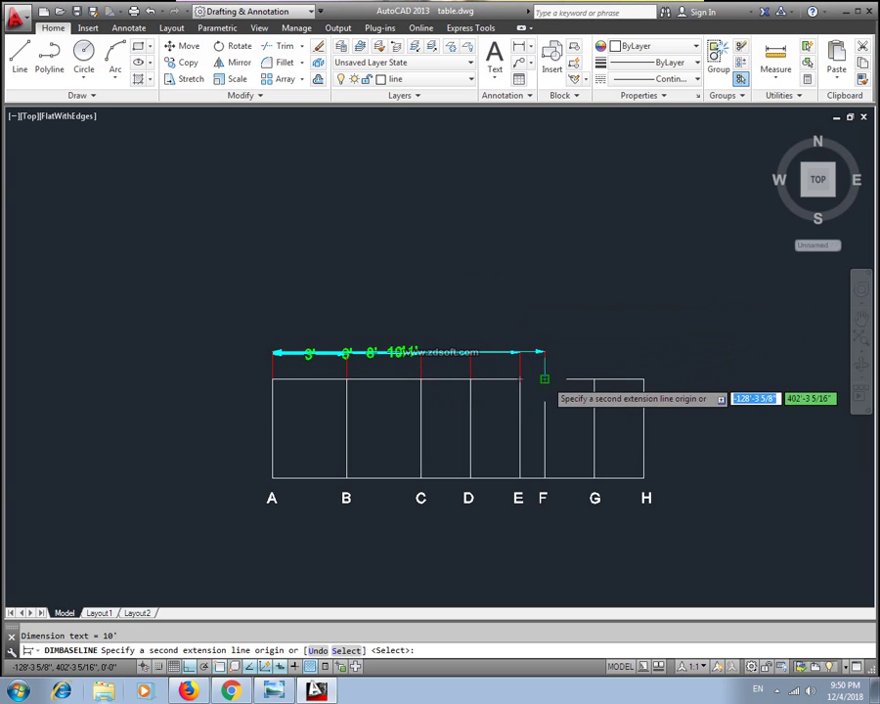
click(545, 378)
click(595, 378)
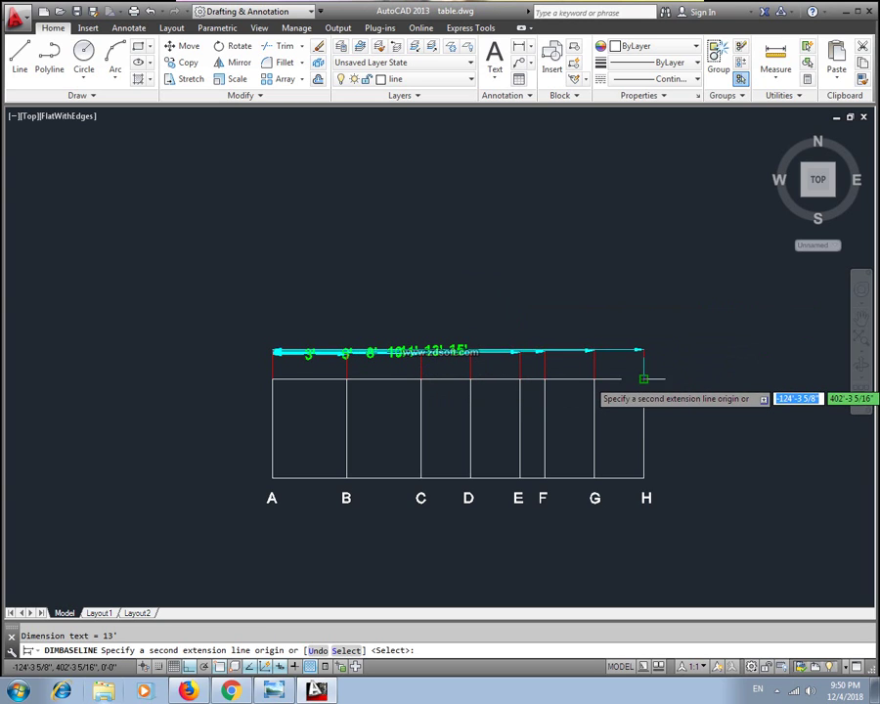
click(643, 378)
key(Escape)
scroll(342, 311, up, 2)
text(dim)
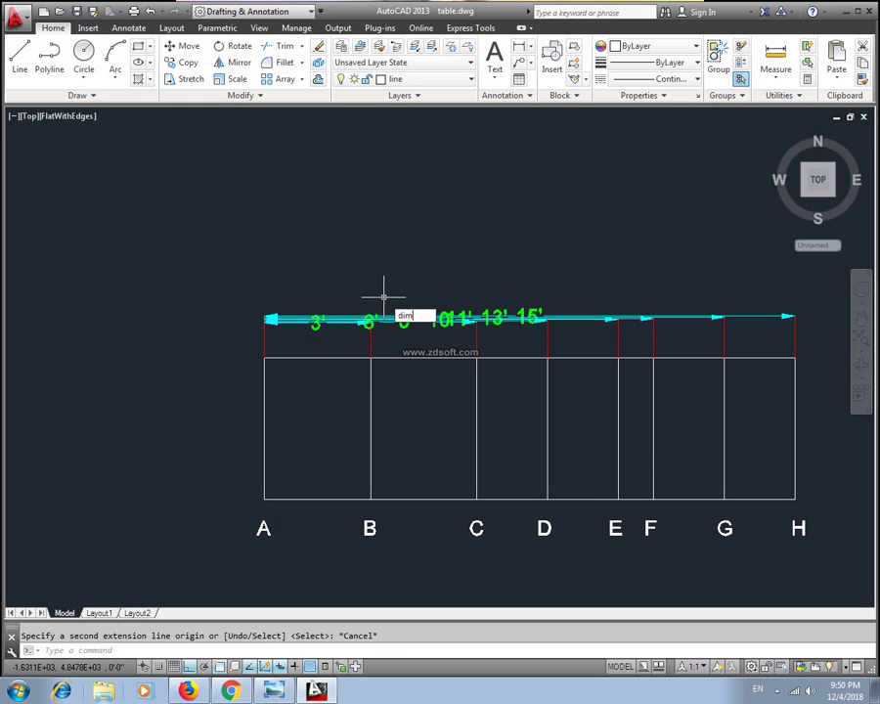
Step: Run DIMSPACE with the lowest dimension as base and window-select the stacked dimensions
text(space)
key(Return)
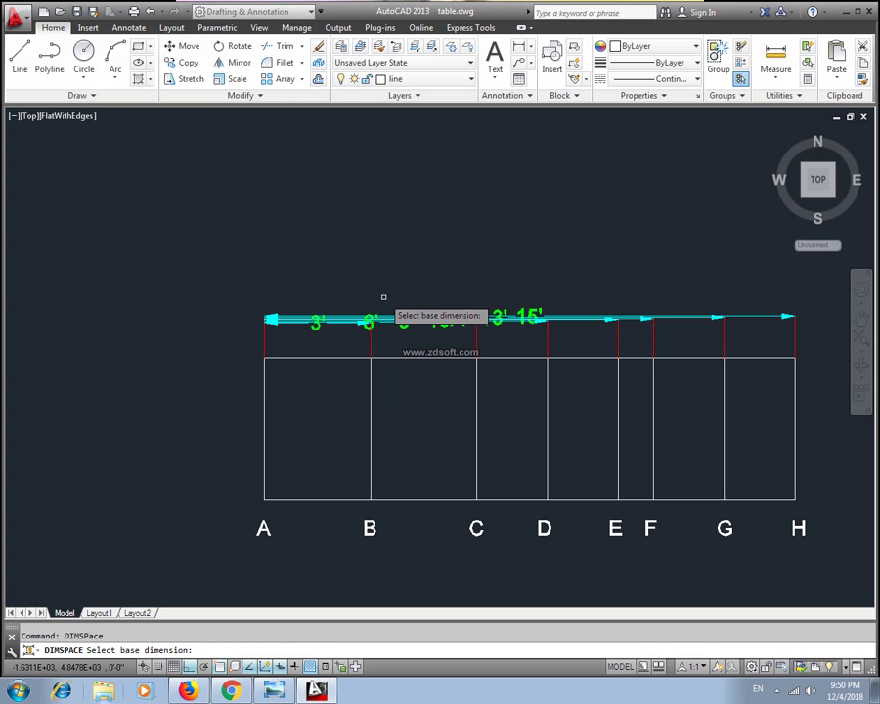
scroll(323, 323, up, 2)
scroll(297, 334, up, 3)
scroll(294, 332, up, 2)
scroll(274, 318, up, 1)
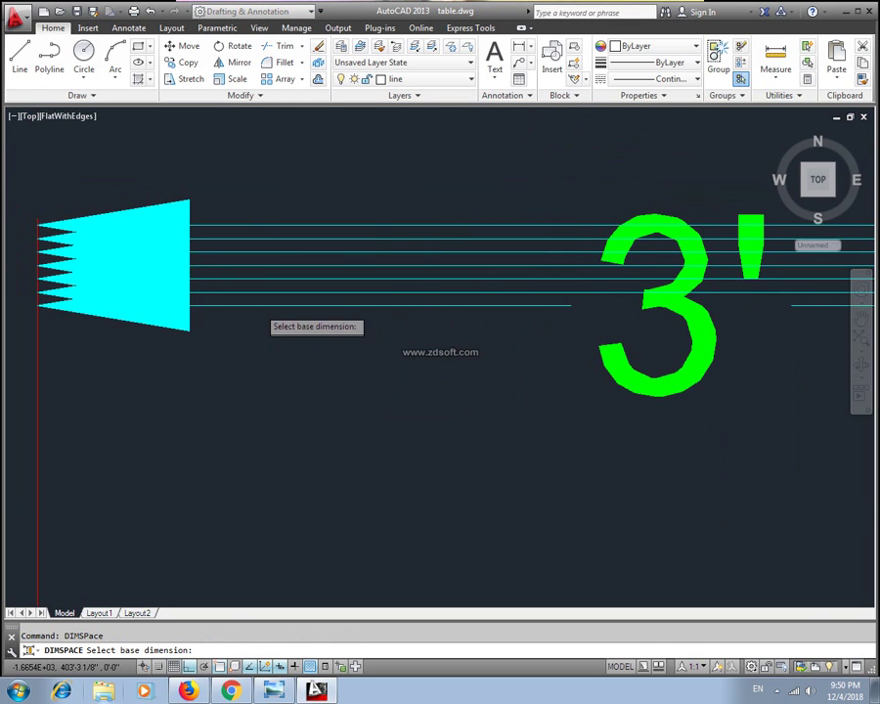
click(260, 304)
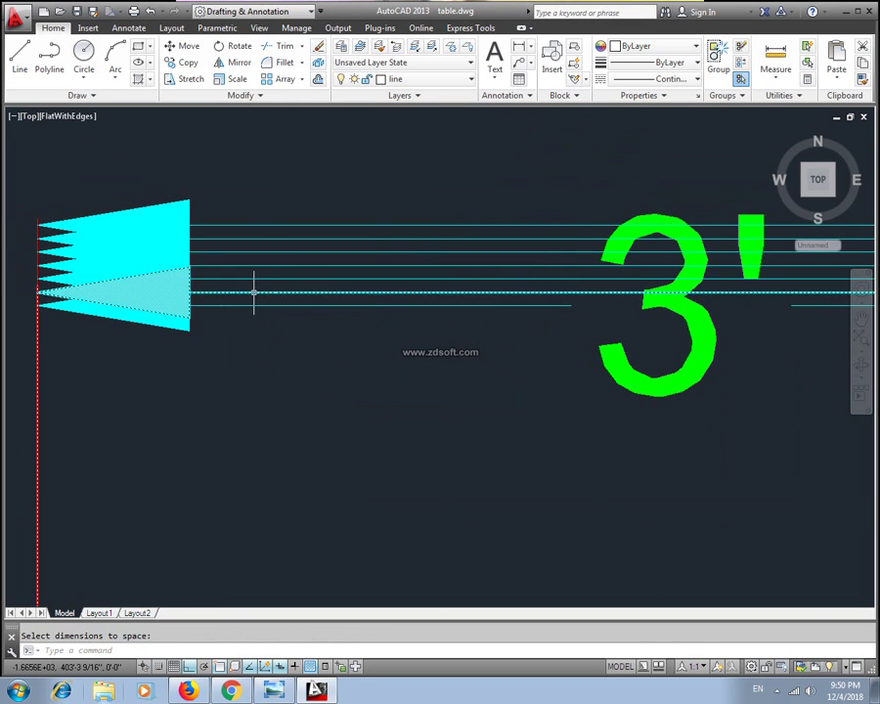
click(250, 280)
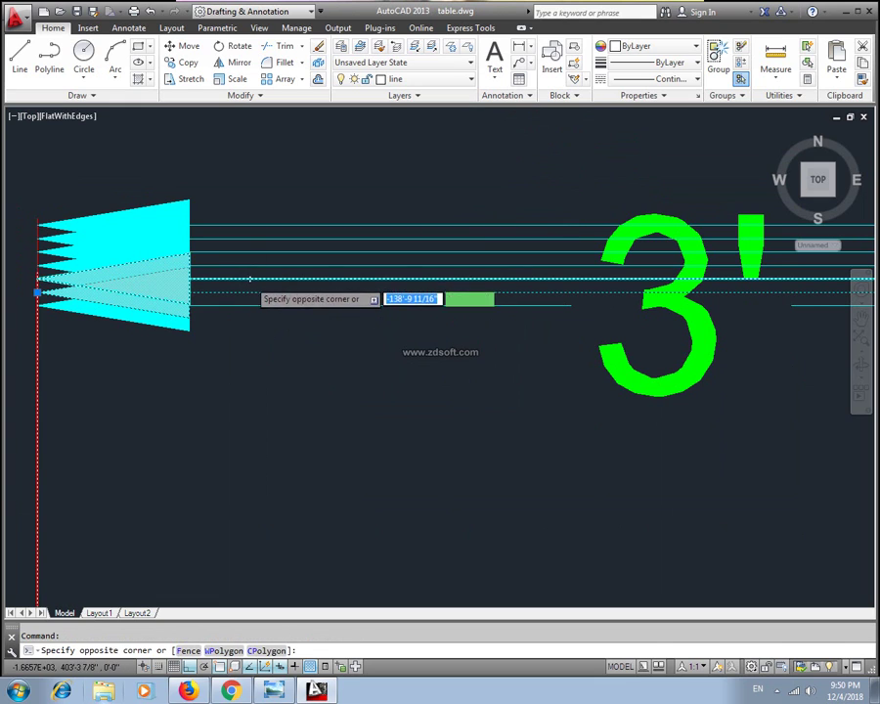
click(249, 279)
key(Return)
key(Return)
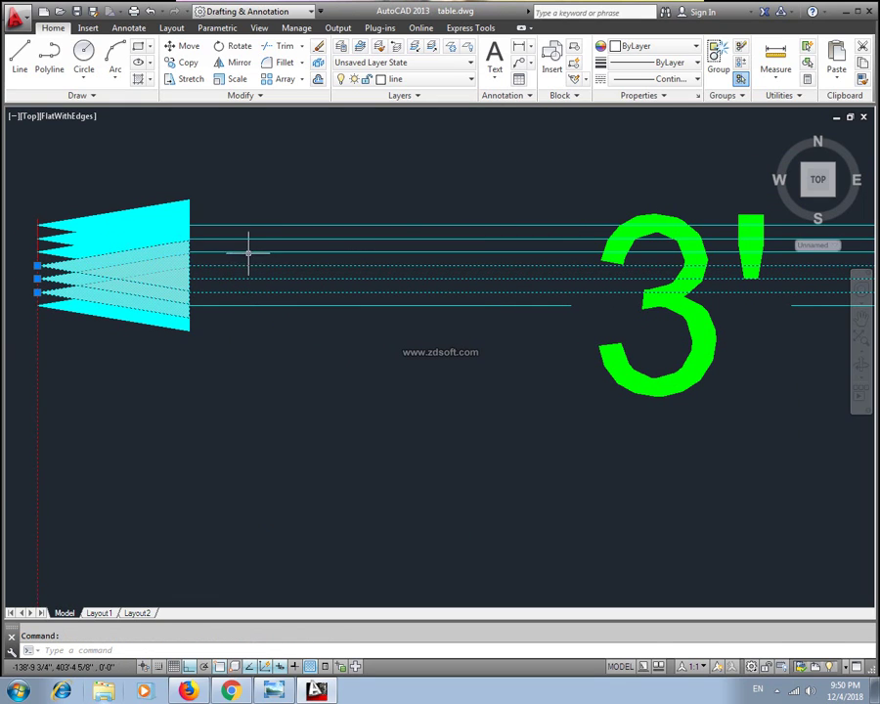
Step: Select the upper stacked dimensions and space them 5 units apart from the base
click(249, 252)
click(249, 239)
click(249, 226)
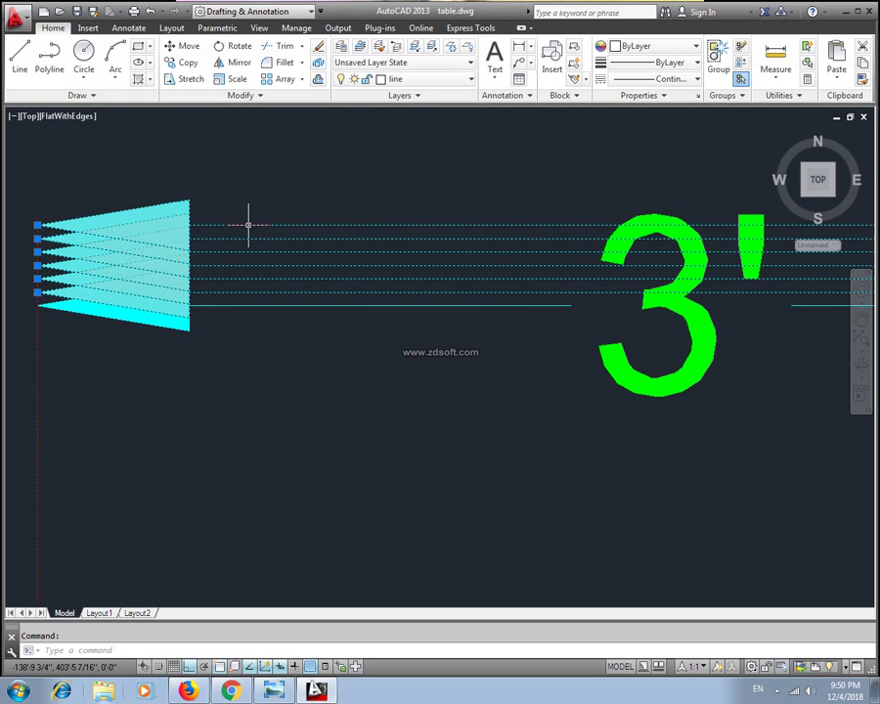
key(Return)
click(248, 305)
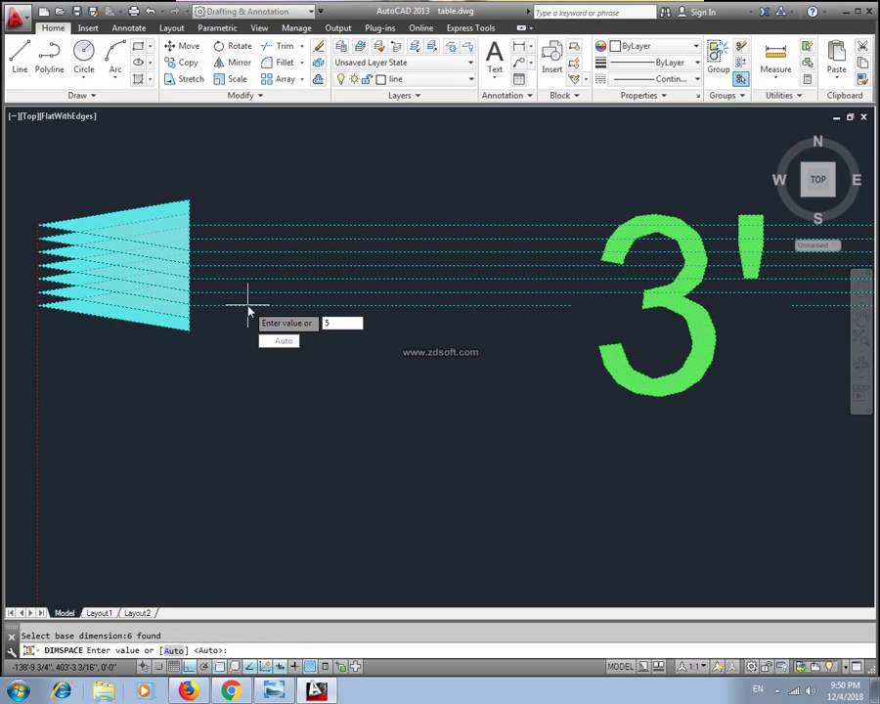
text(5)
key(Return)
Step: Save table.dwg
scroll(246, 299, down, 4)
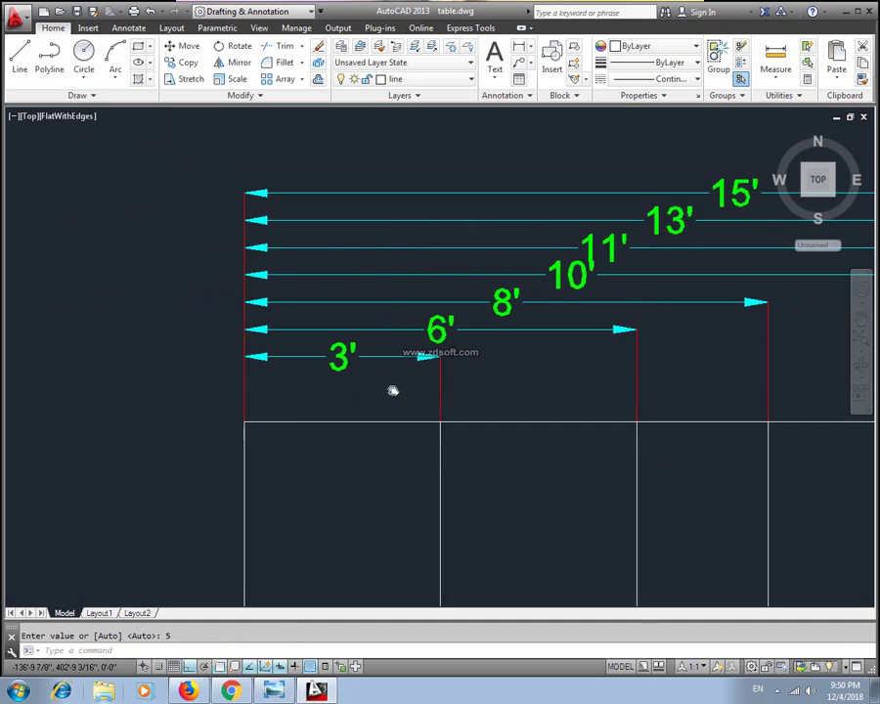
middle_drag(323, 391, 302, 398)
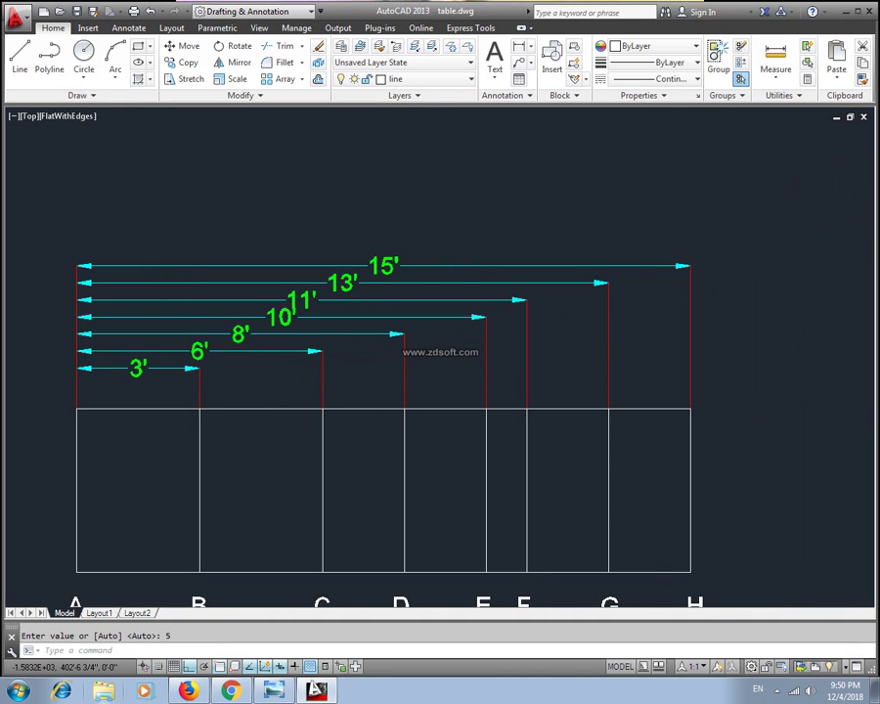
key(ctrl+s)
scroll(82, 422, up, 2)
scroll(82, 422, down, 2)
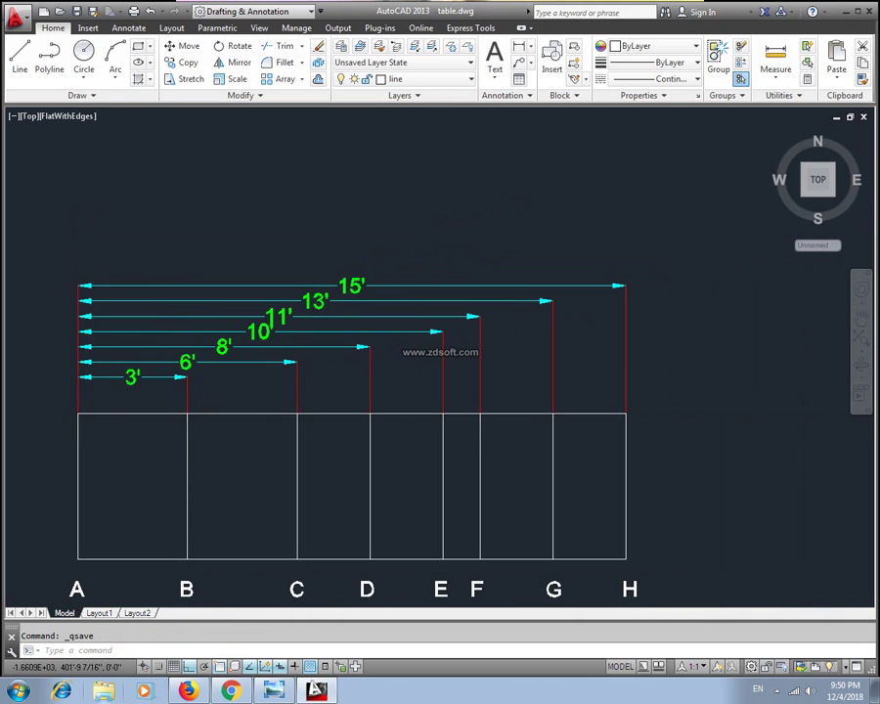
middle_drag(107, 537, 116, 482)
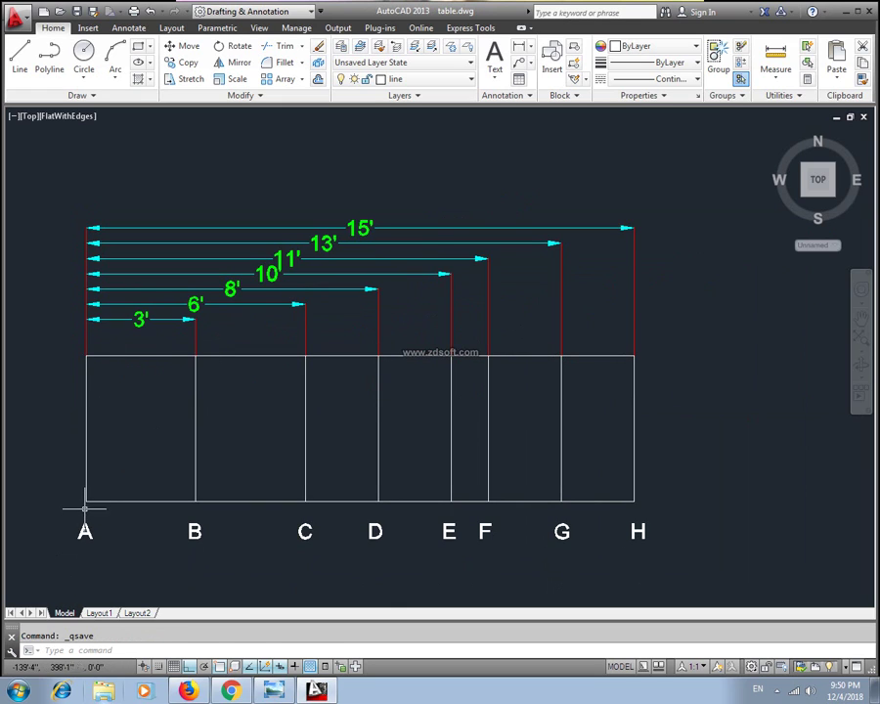
click(302, 304)
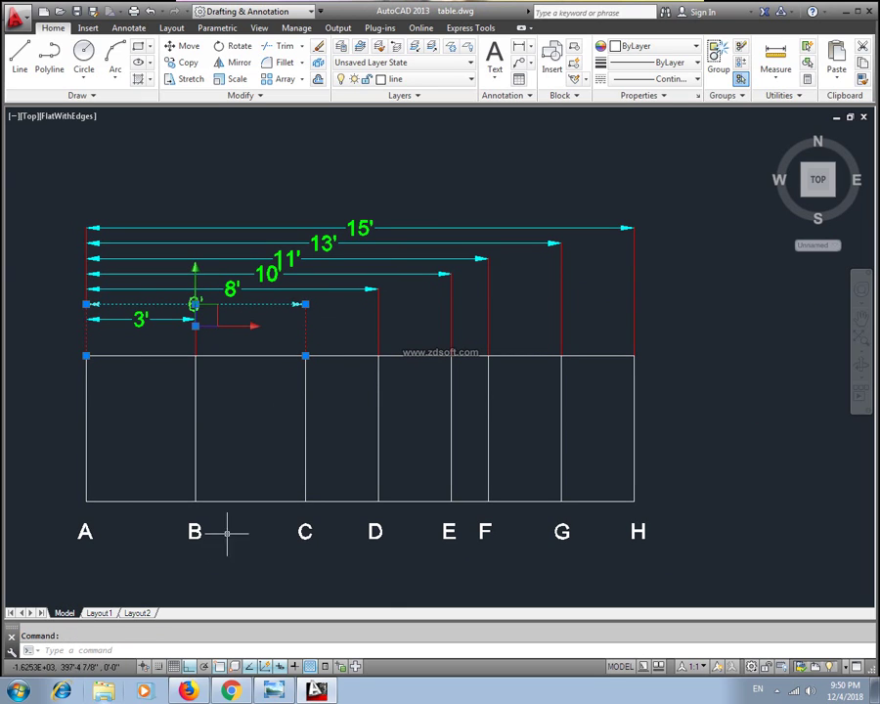
key(Escape)
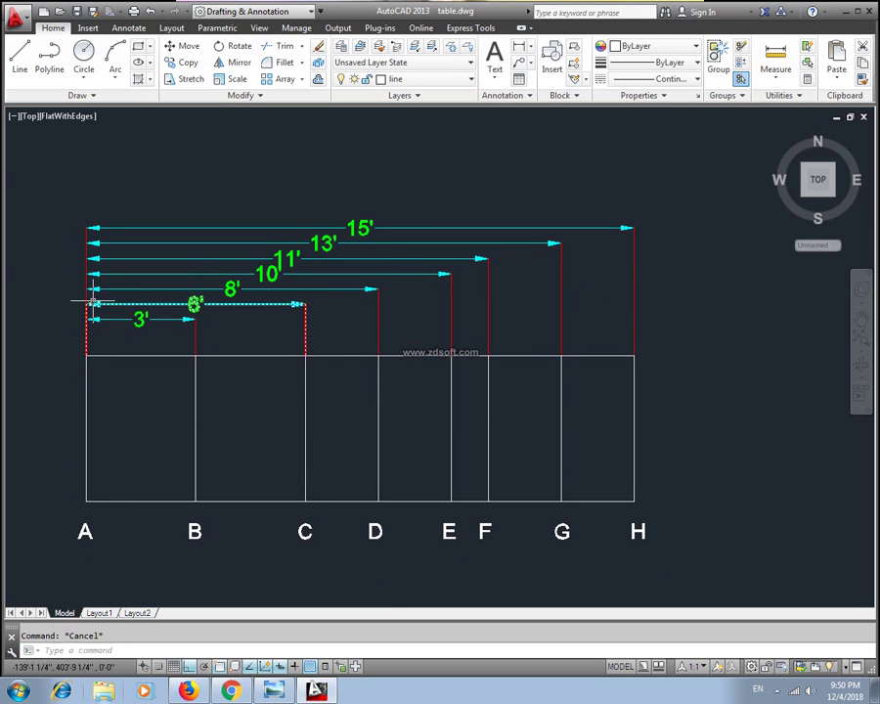
click(372, 289)
key(Escape)
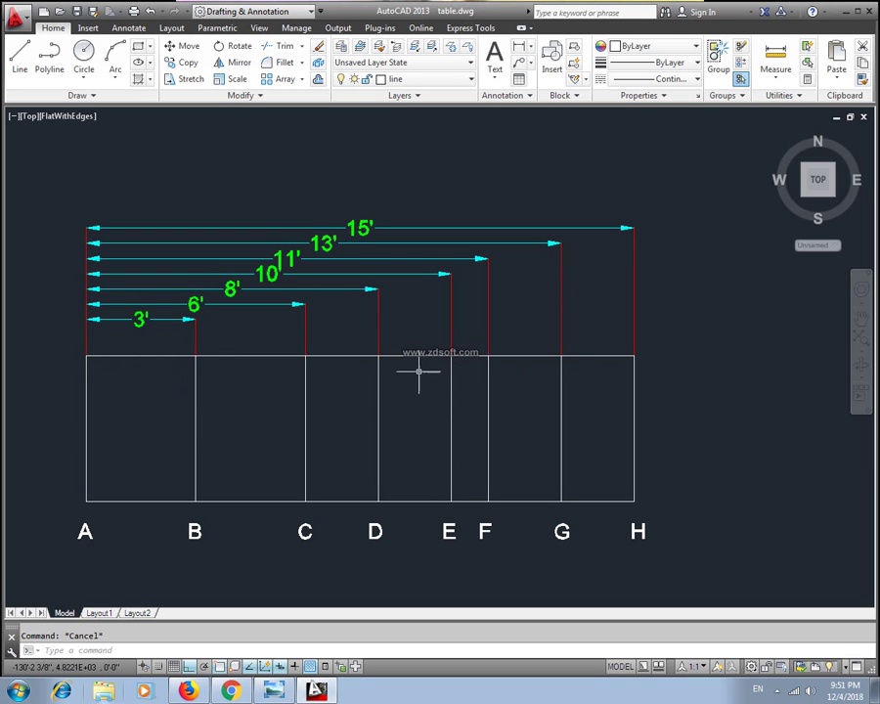
click(88, 231)
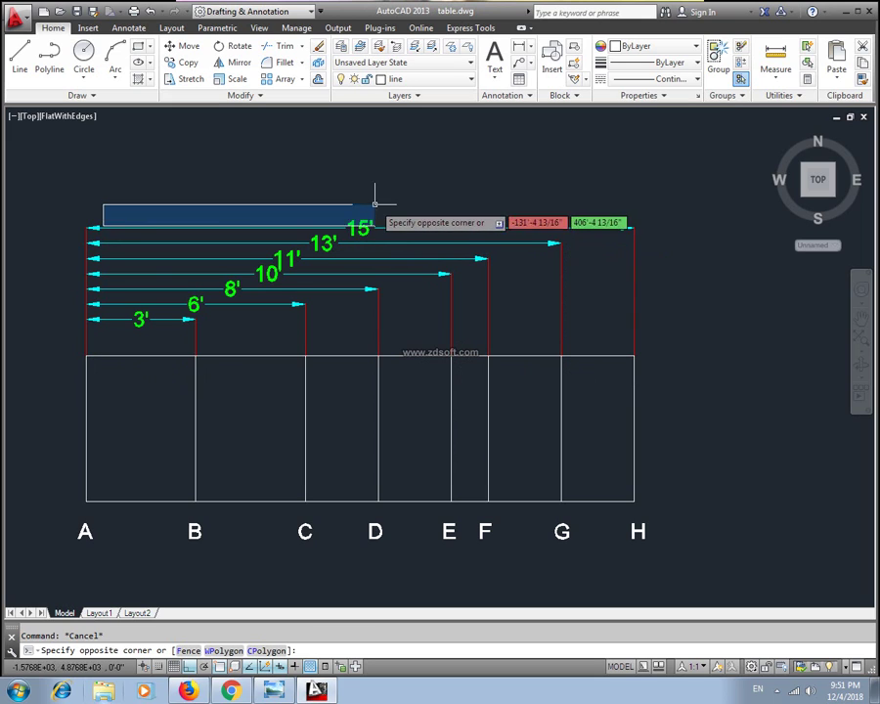
key(Escape)
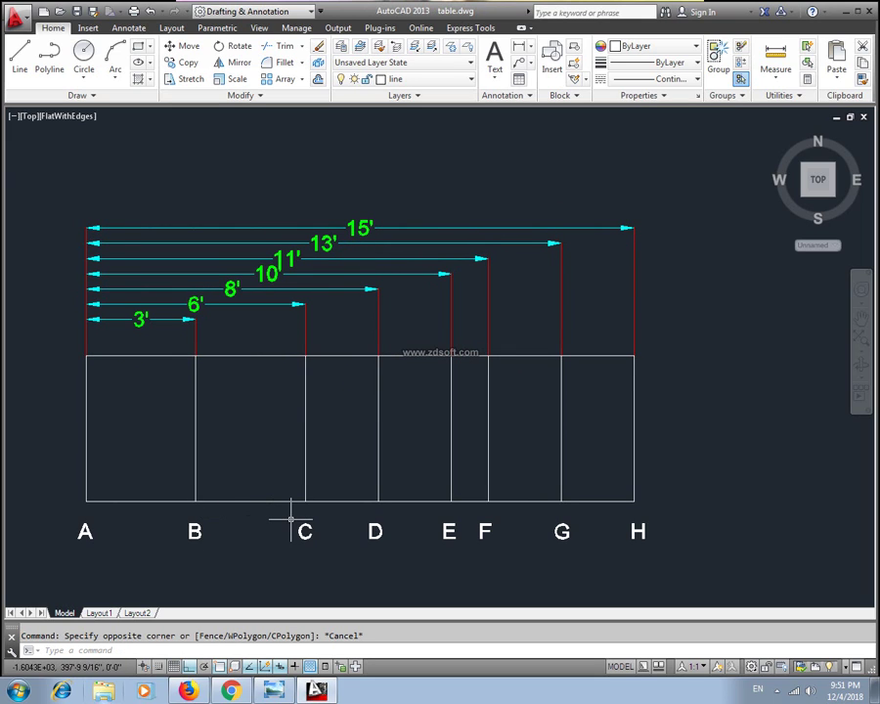
Step: Add a 3' aligned dimension from A to B below the table
text(dal)
key(Return)
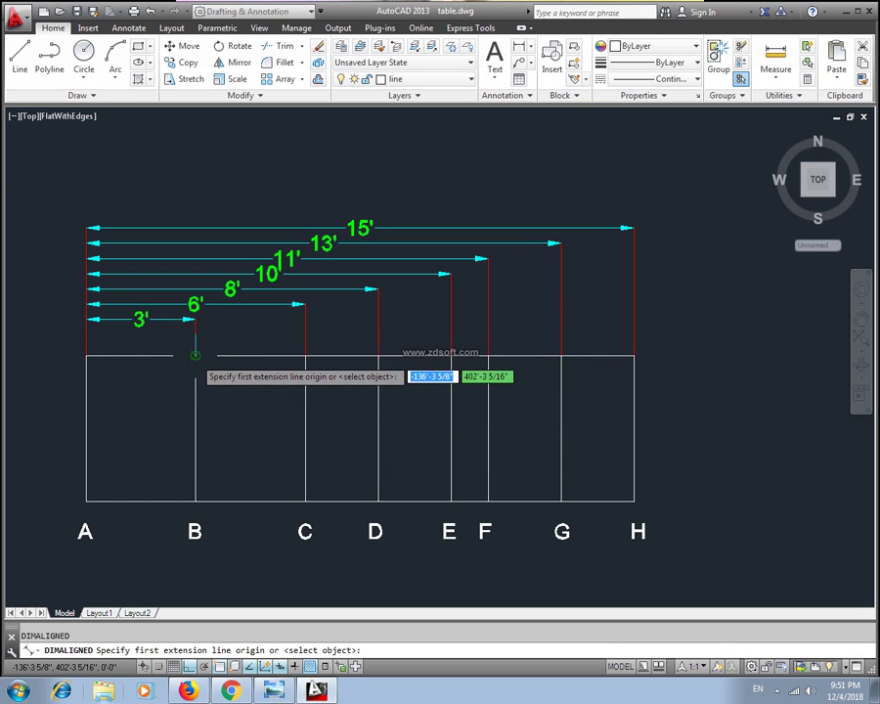
click(195, 355)
key(Escape)
mouse_move(119, 524)
middle_down()
mouse_move(137, 461)
mouse_move(133, 439)
middle_up()
text(dal)
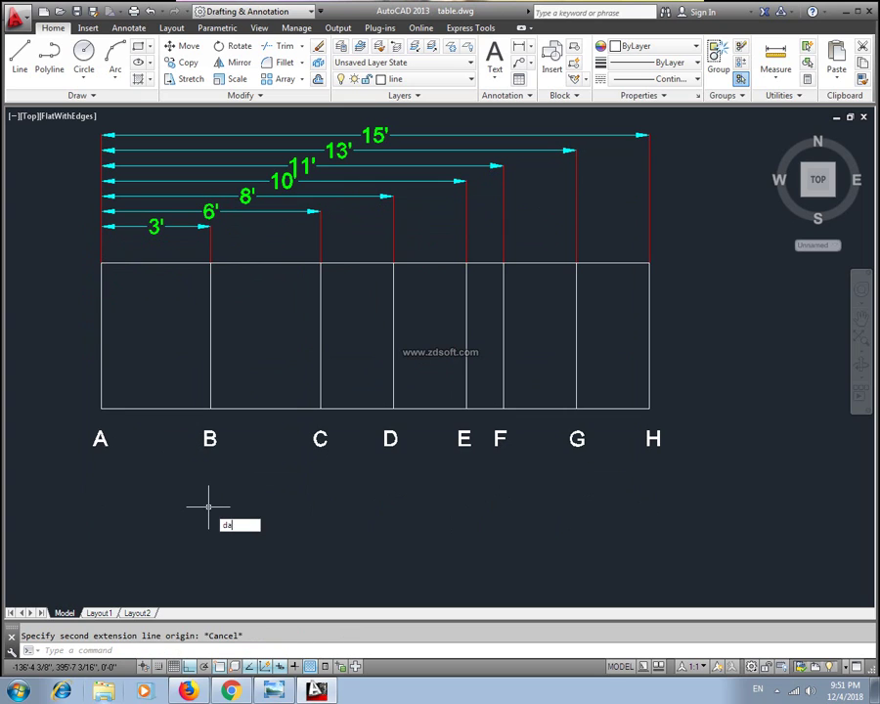
key(Return)
click(102, 408)
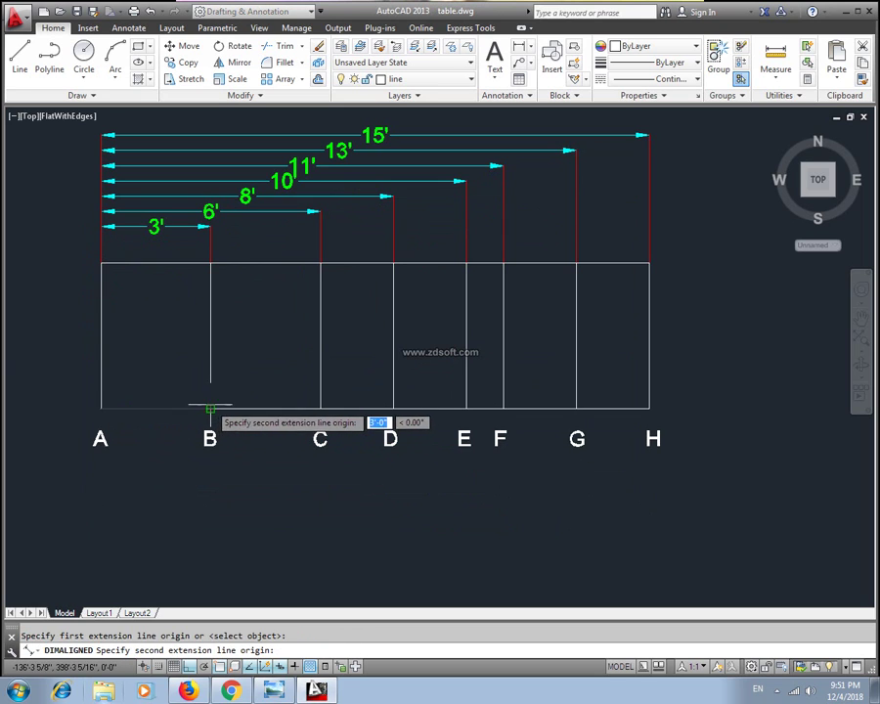
click(211, 408)
click(221, 495)
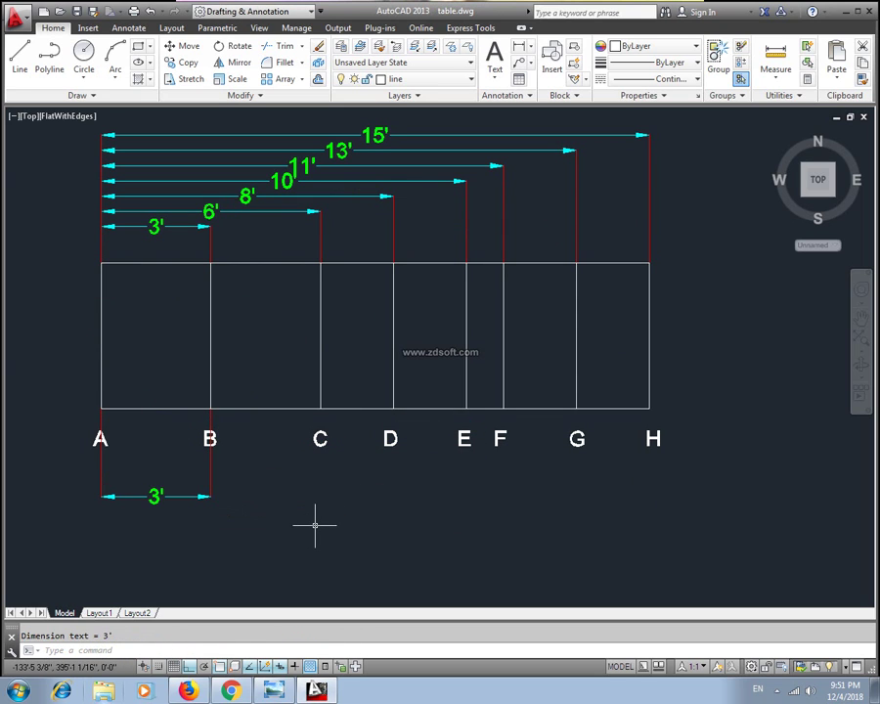
Step: Continue the chain to C through H (3', 2', 2', 1', 2', 2') and save
text(dco)
key(Return)
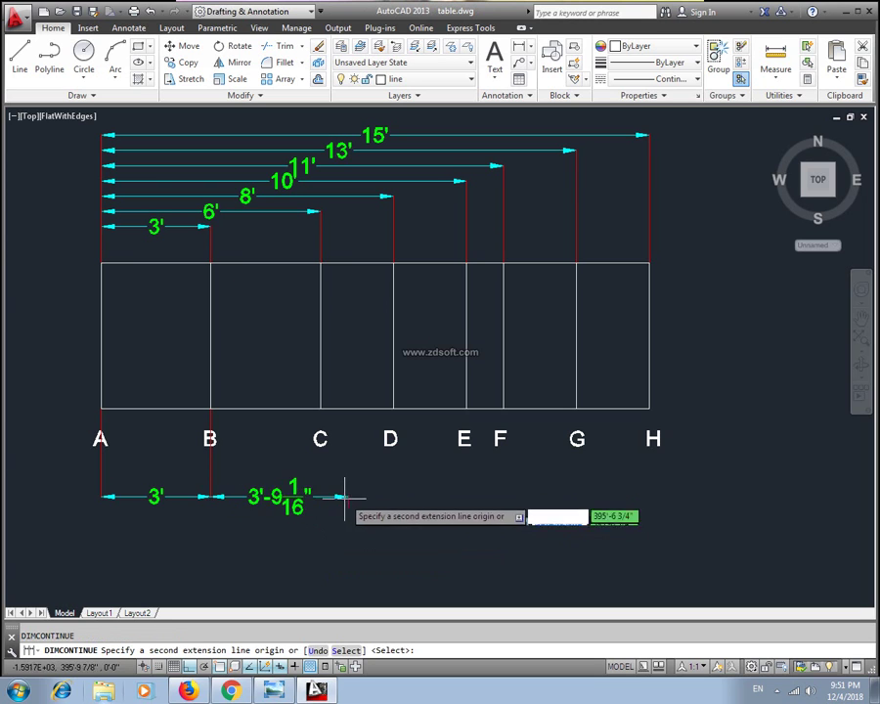
click(320, 408)
click(393, 408)
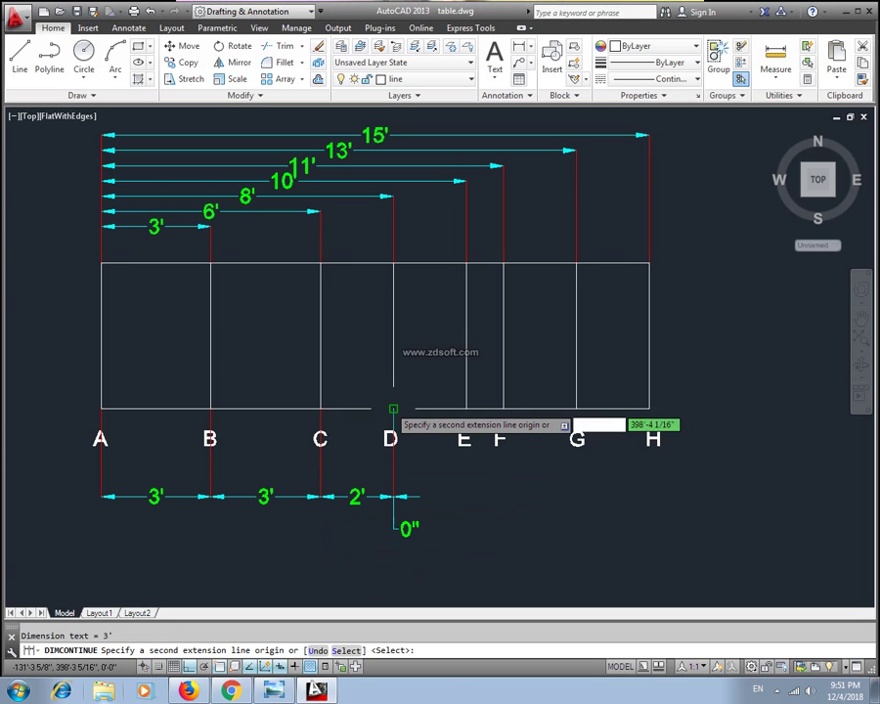
click(467, 408)
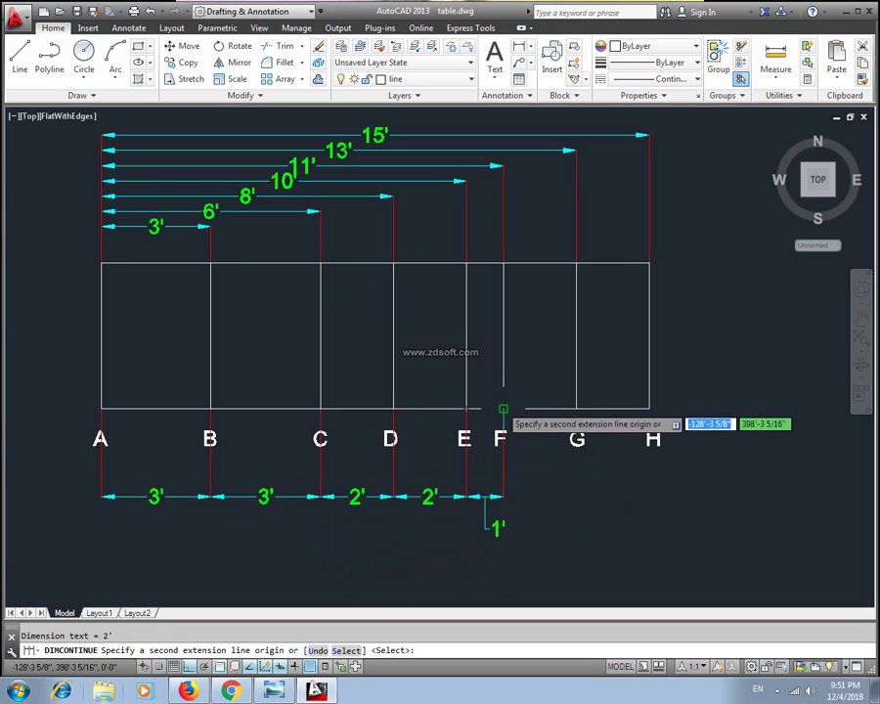
click(504, 408)
click(576, 407)
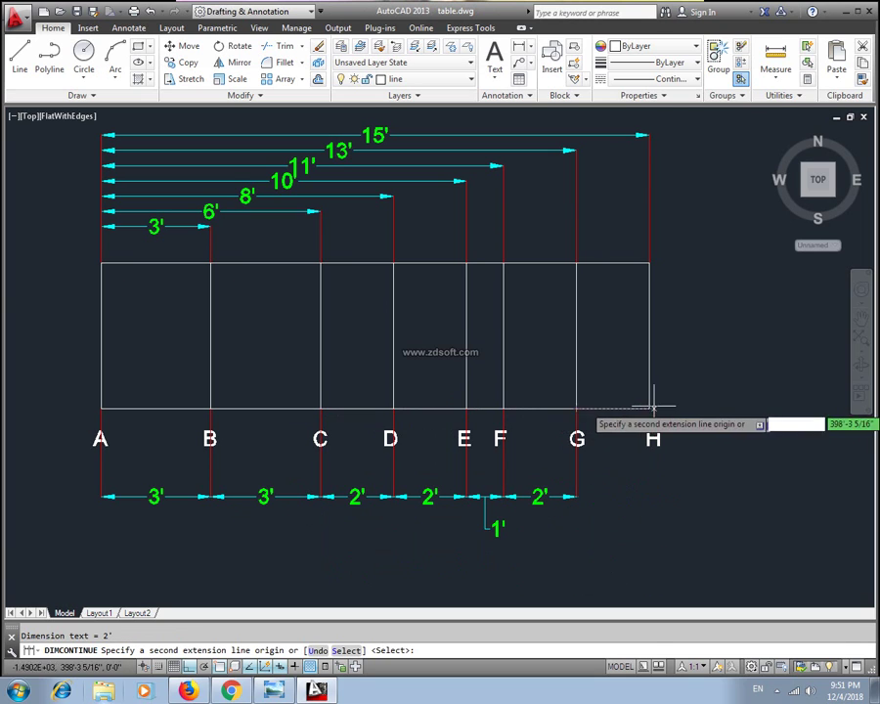
click(648, 407)
key(Escape)
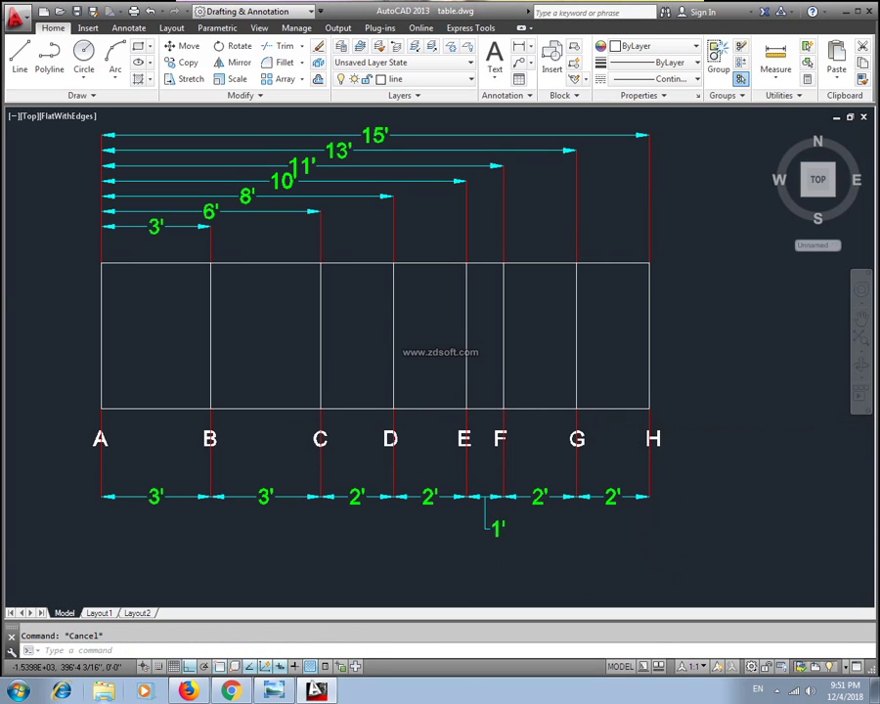
middle_drag(513, 488, 524, 512)
key(ctrl+s)
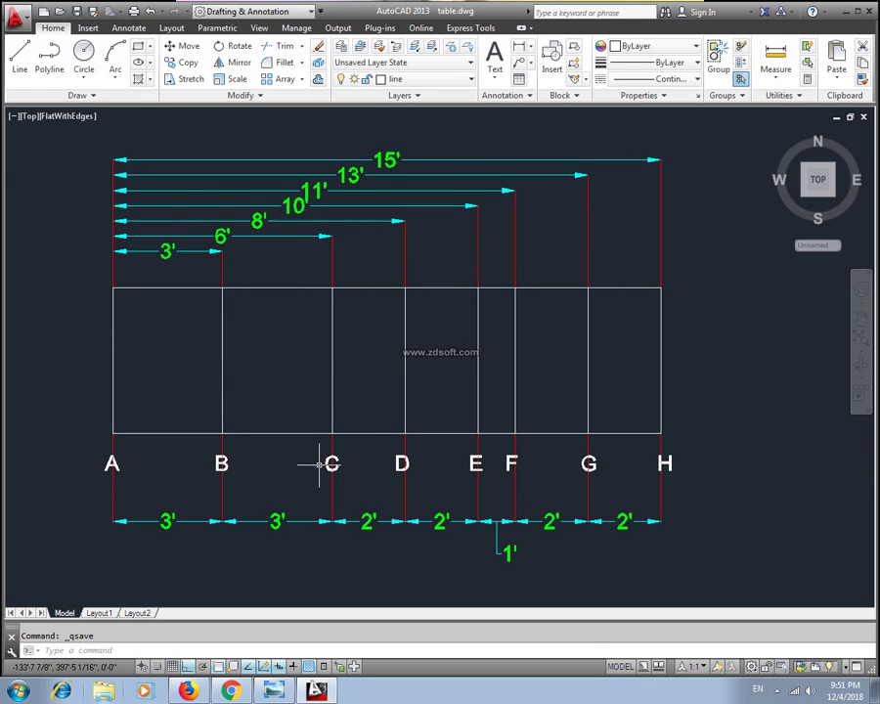
Step: Check the 6' and 8' dimensions, clear the selection, and save table.dwg
click(250, 237)
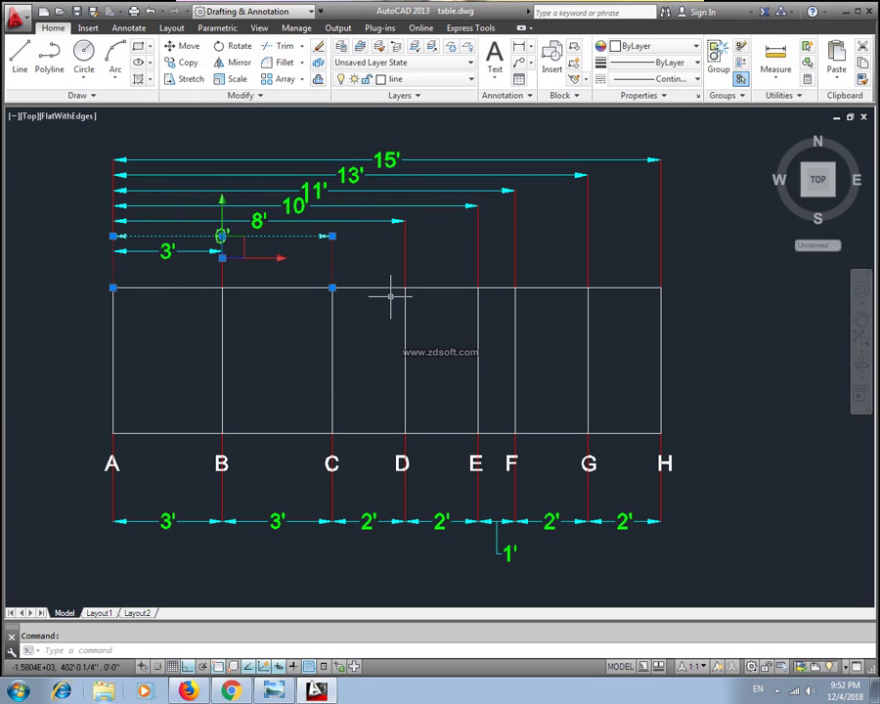
click(395, 221)
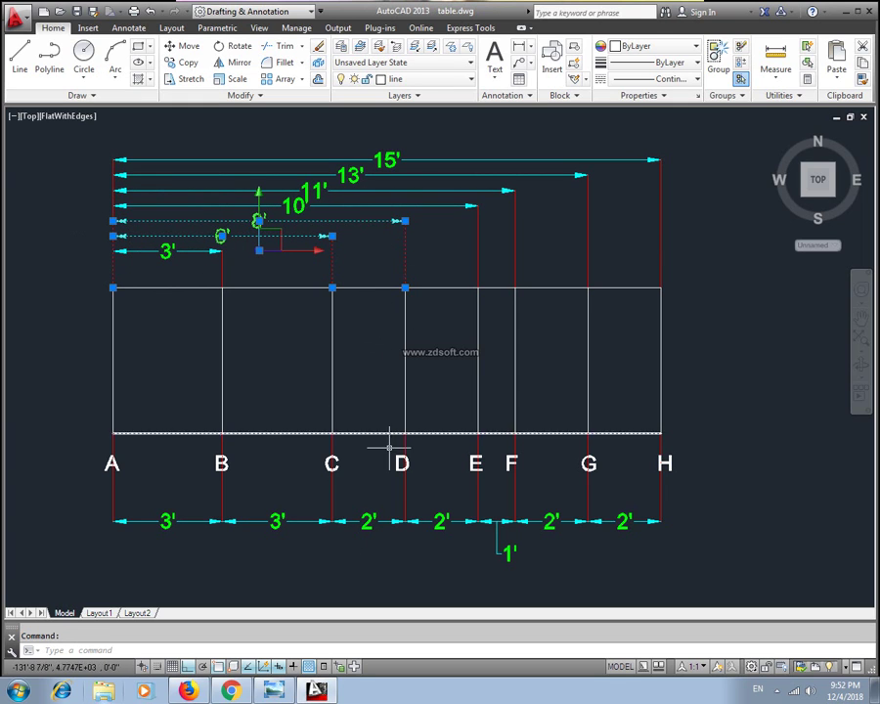
key(Escape)
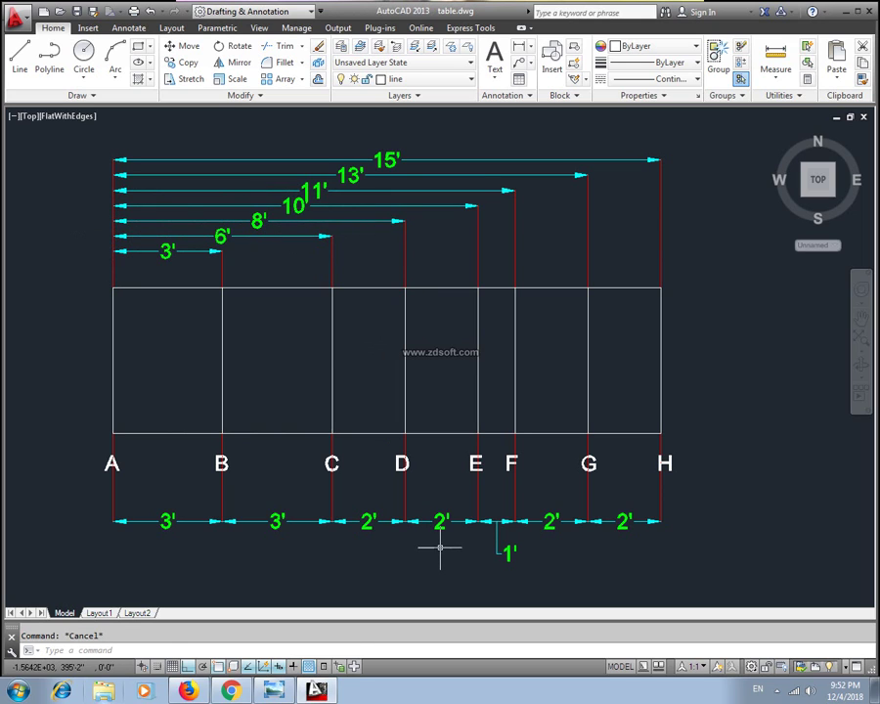
key(ctrl+s)
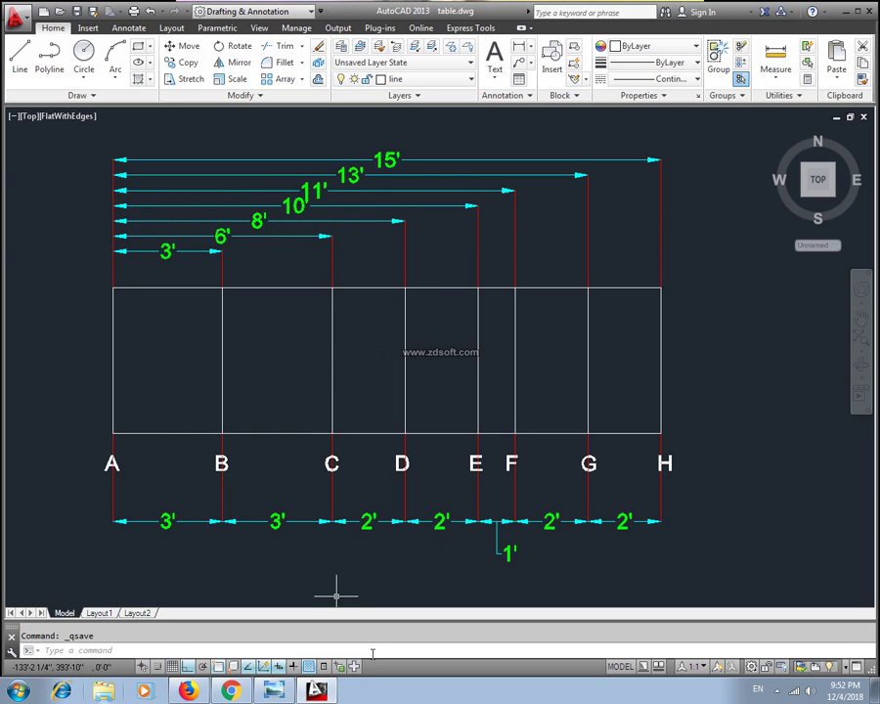